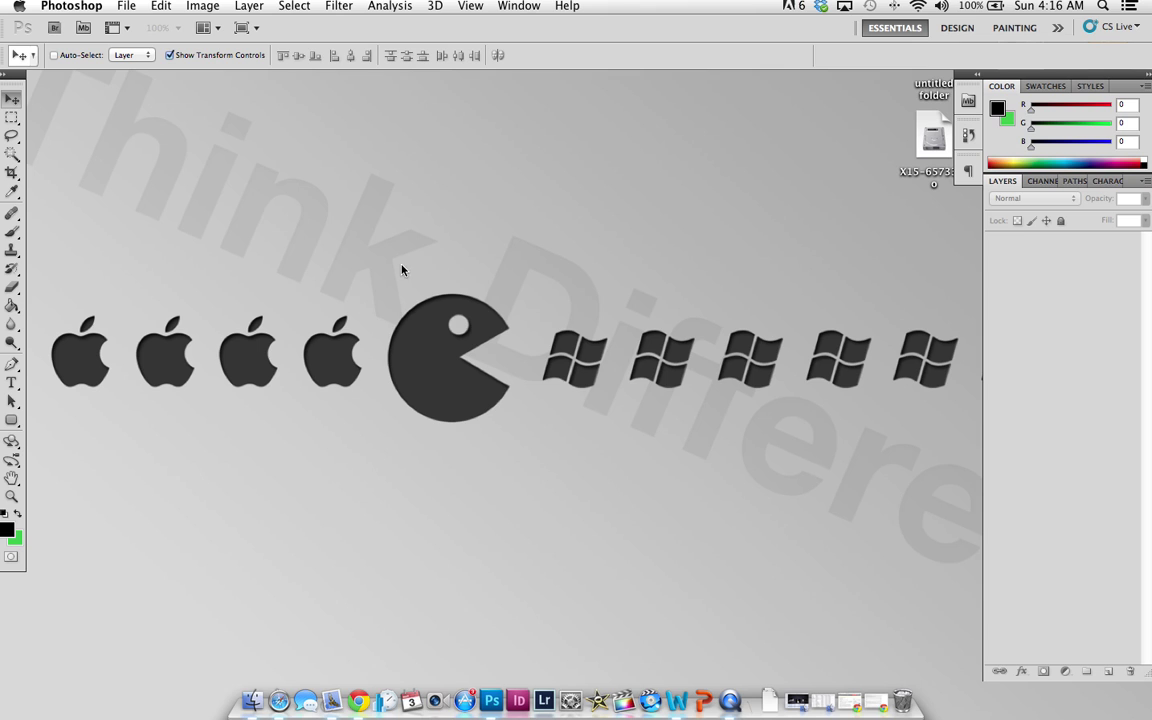
# - Open the Jessica Alba green-screen JPG from the Desktop, move its window to mid-screen and enlarge it
pyautogui.click(127, 7)
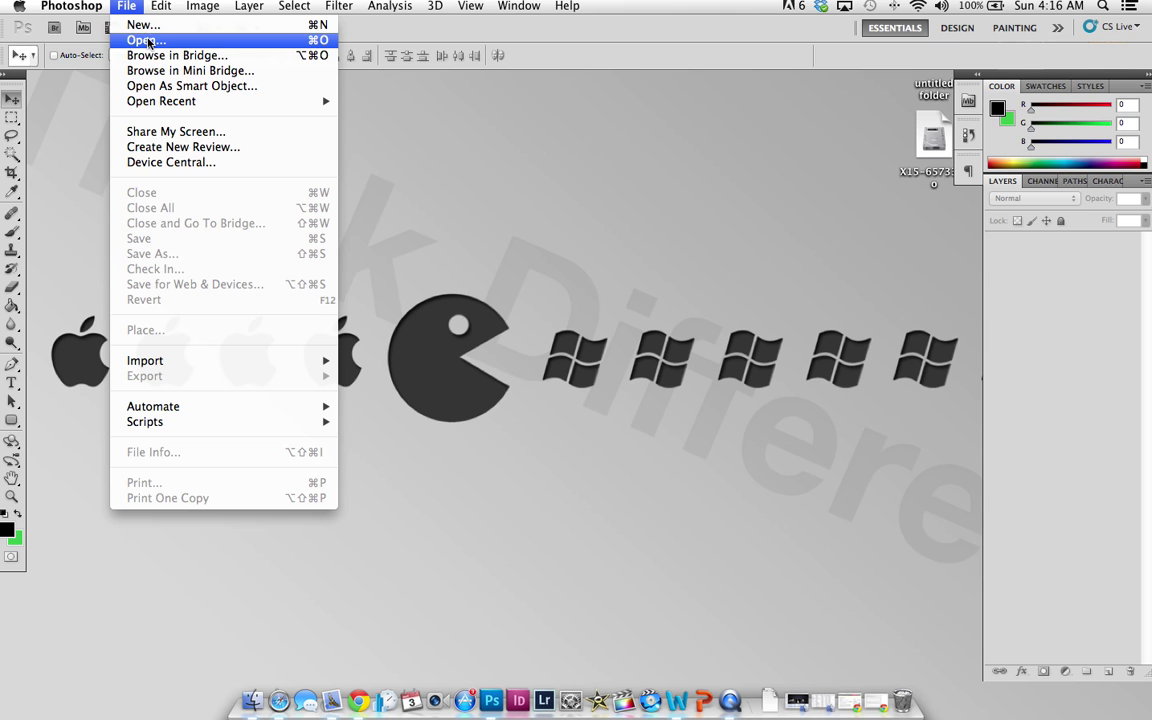
pyautogui.click(145, 40)
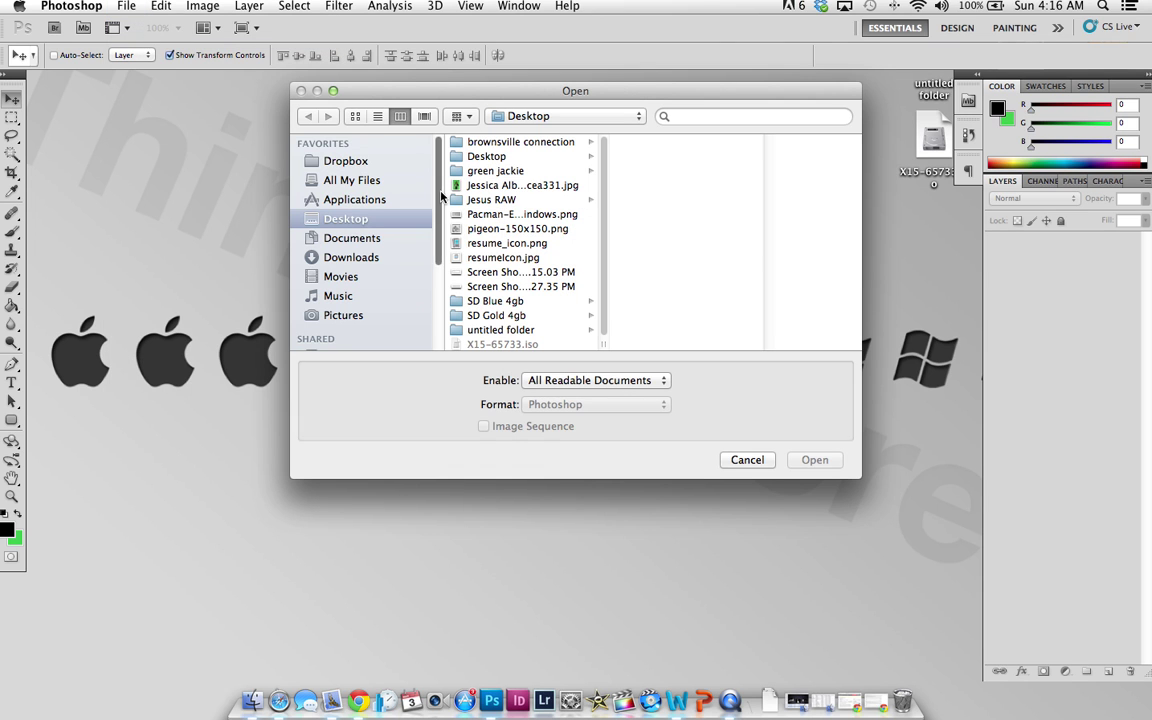
pyautogui.doubleClick(511, 188)
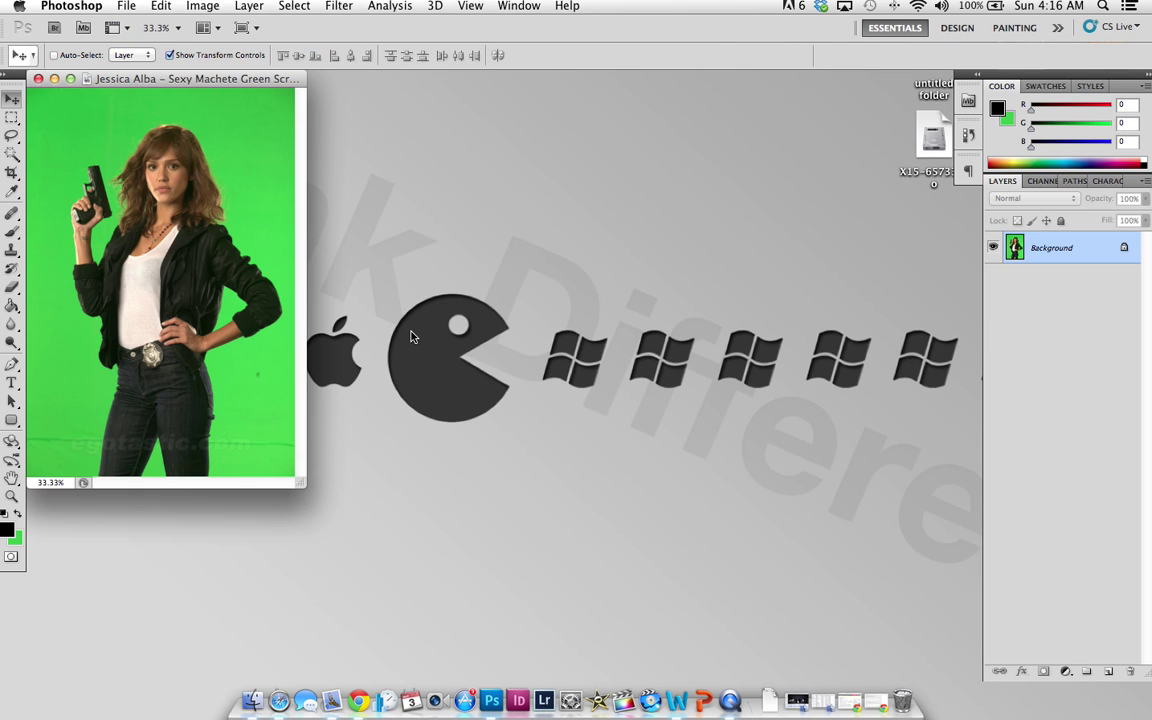
pyautogui.moveTo(267, 84); pyautogui.dragTo(558, 121)
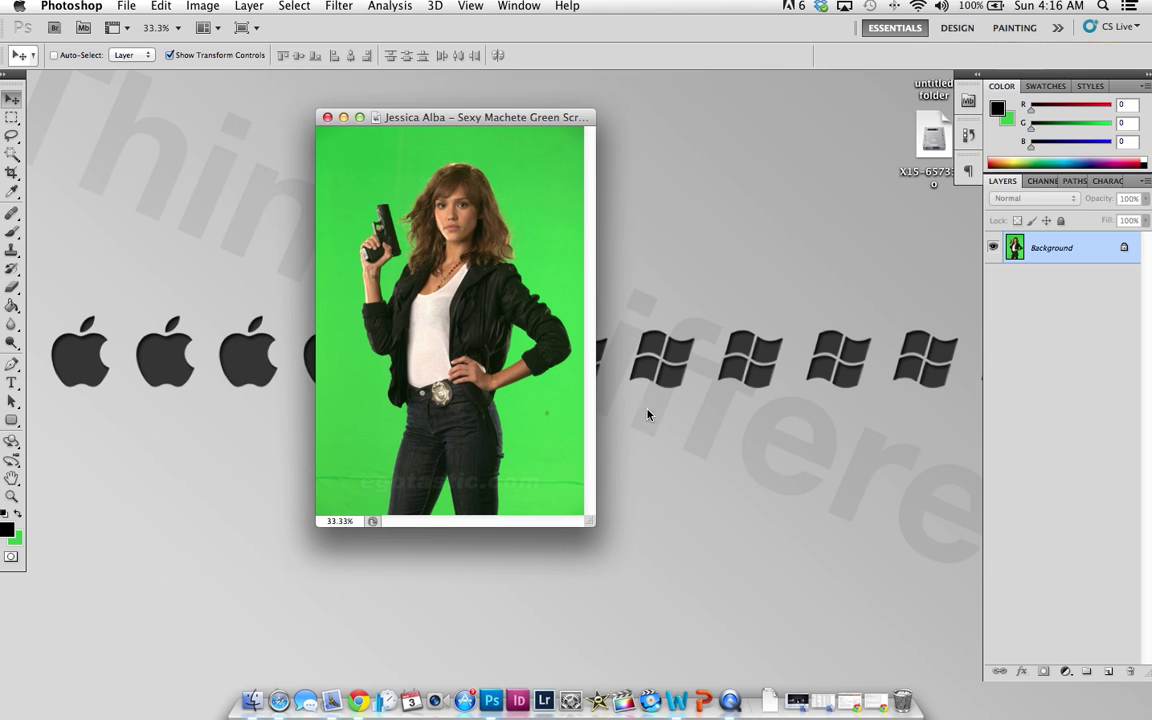
pyautogui.moveTo(587, 521); pyautogui.dragTo(711, 605)
# - Convert the locked Background into a regular layer named Layer 0 with Normal mode and 100% opacity
pyautogui.doubleClick(1012, 245)
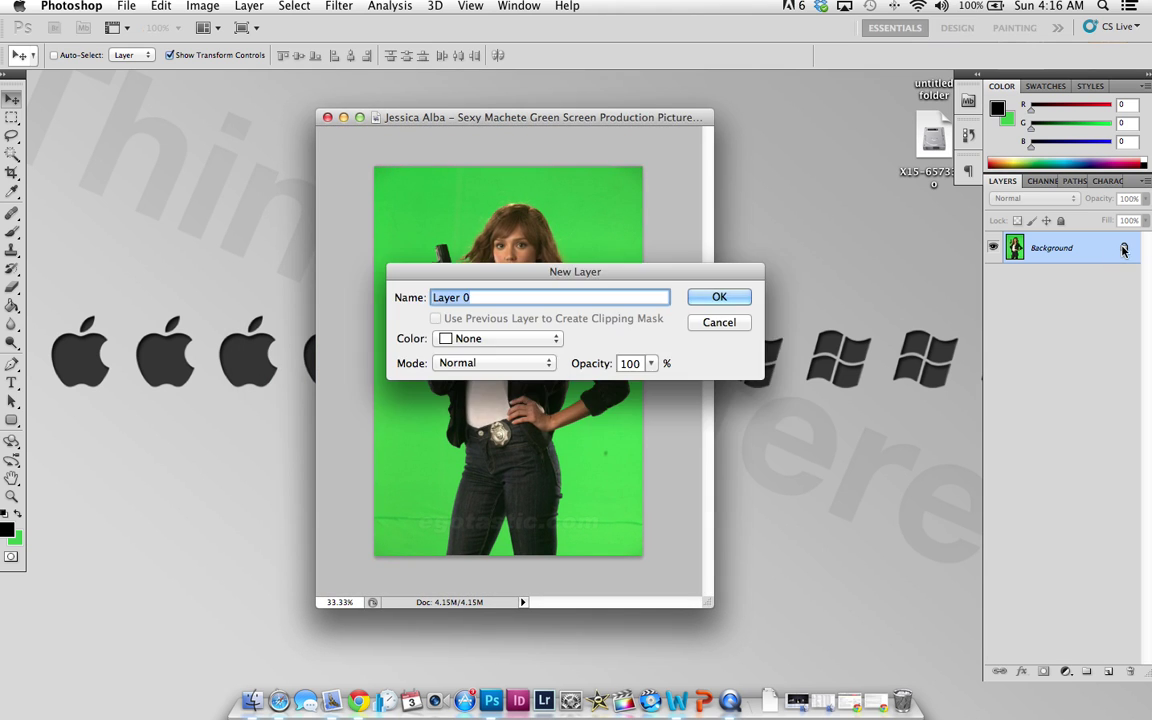
pyautogui.press('Return')
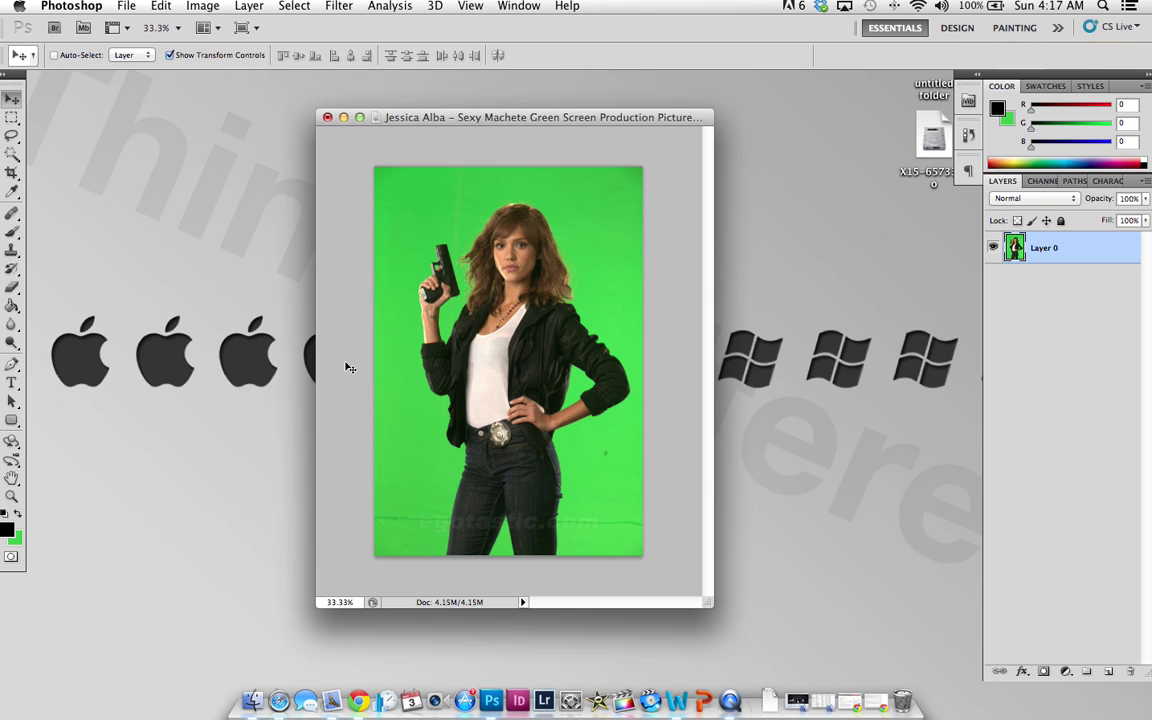
pyautogui.click(348, 361)
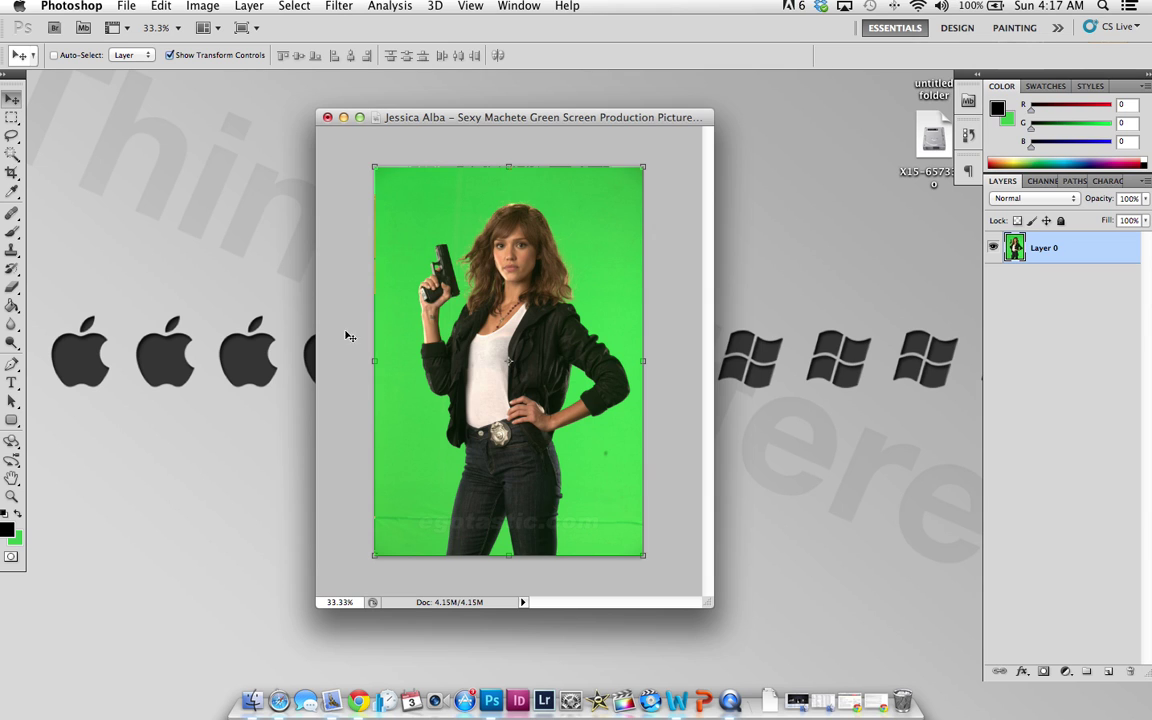
# - Start a Color Range selection with Sampled Colors and sample the green backdrop beside the woman's head
pyautogui.click(294, 7)
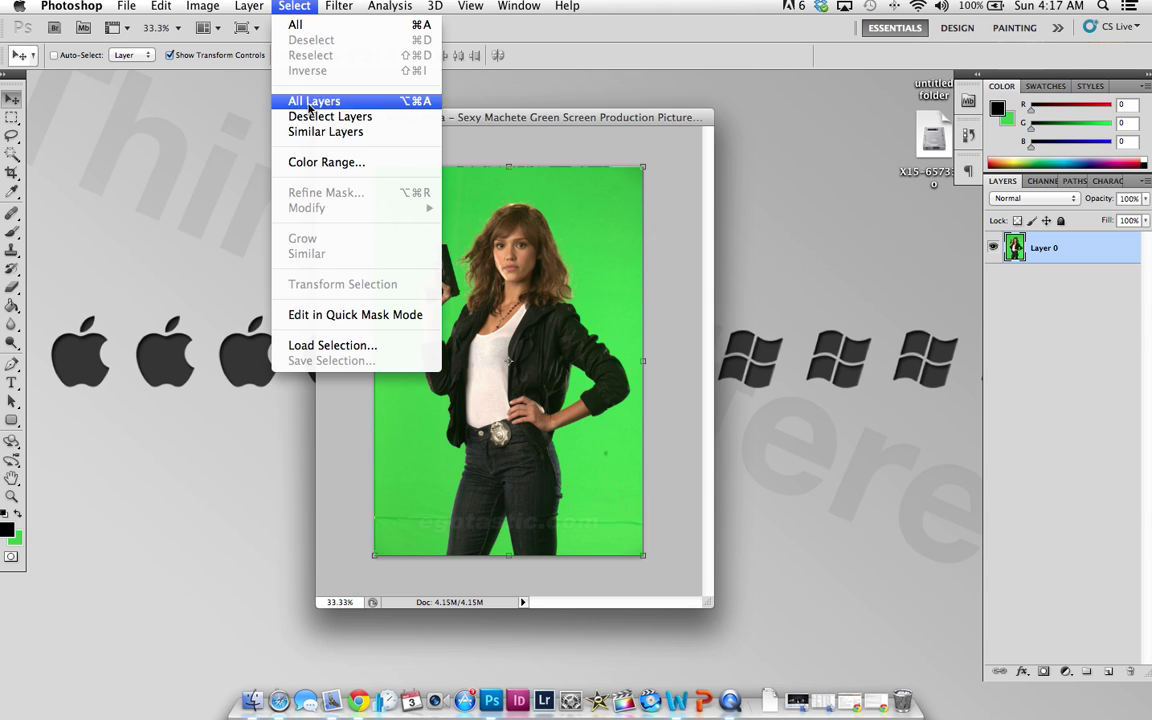
pyautogui.click(352, 410)
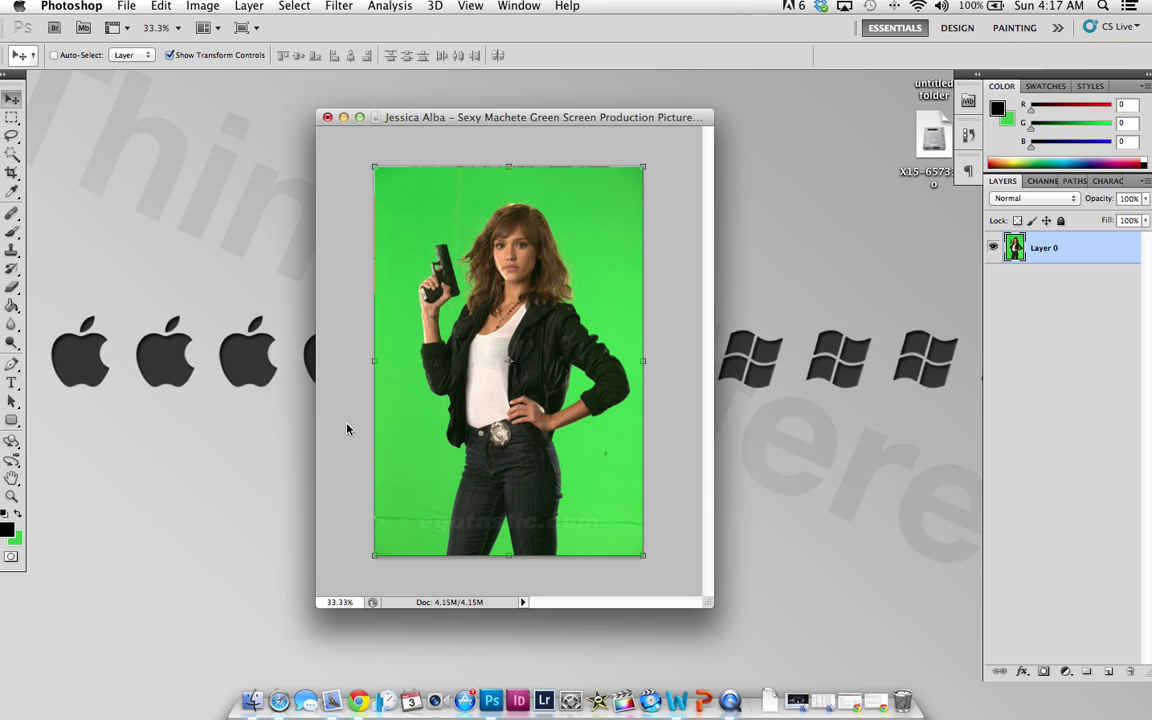
pyautogui.click(285, 7)
pyautogui.click(321, 163)
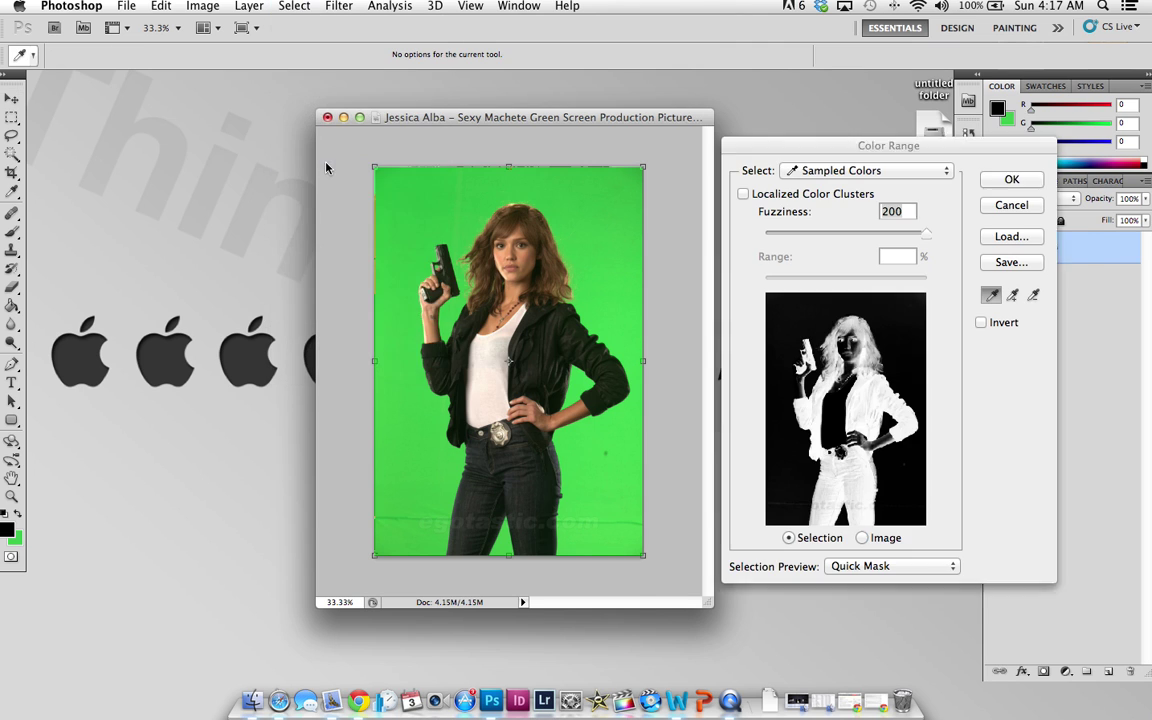
pyautogui.moveTo(753, 158); pyautogui.dragTo(649, 173)
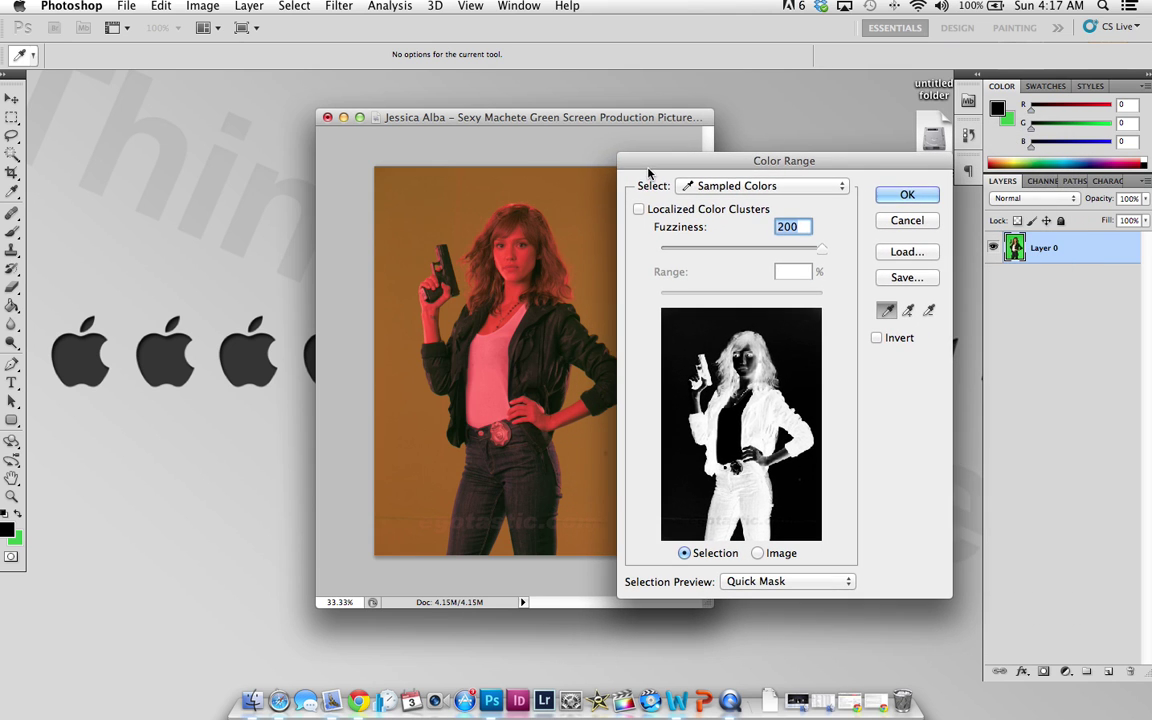
pyautogui.click(578, 196)
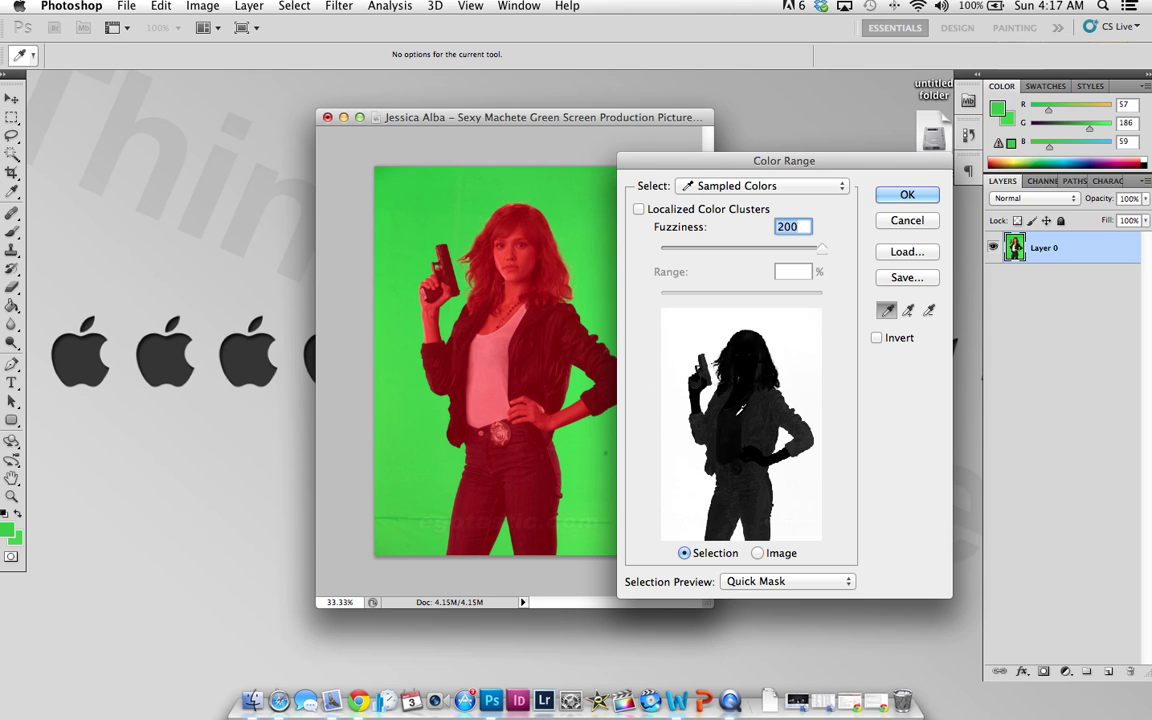
# - Try the Color Range fuzziness at 0, return it to its maximum and apply the selection
pyautogui.moveTo(820, 249); pyautogui.dragTo(643, 256)
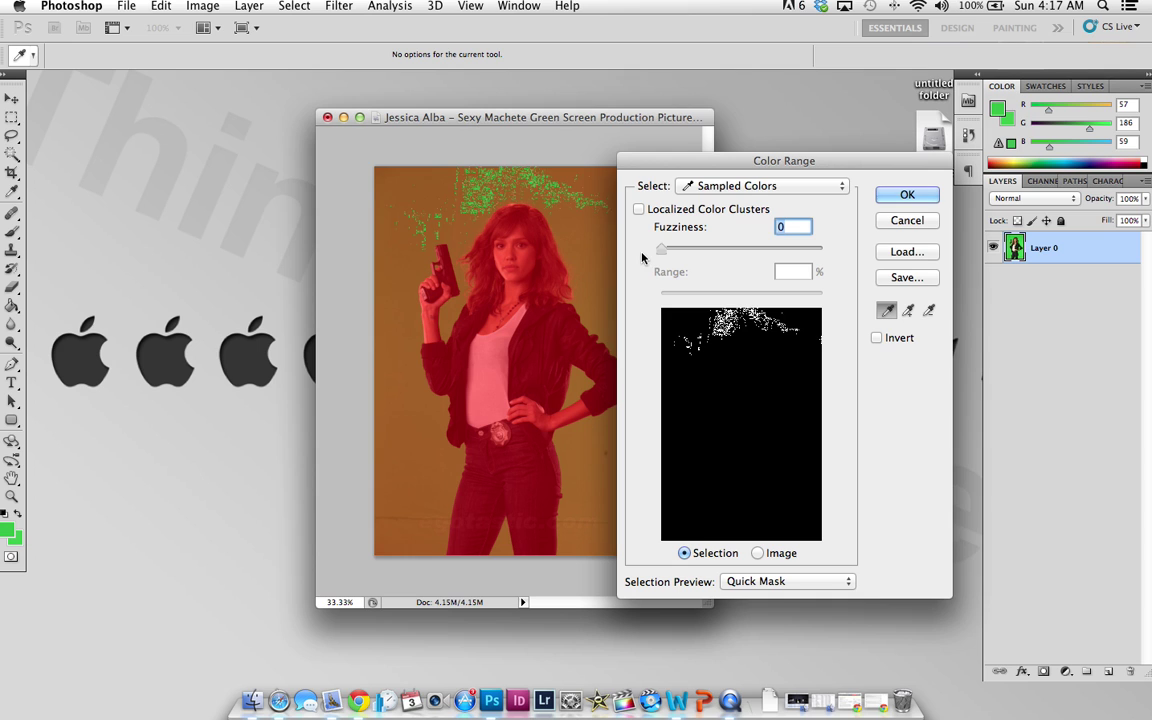
pyautogui.moveTo(661, 249); pyautogui.dragTo(828, 222)
pyautogui.click(917, 198)
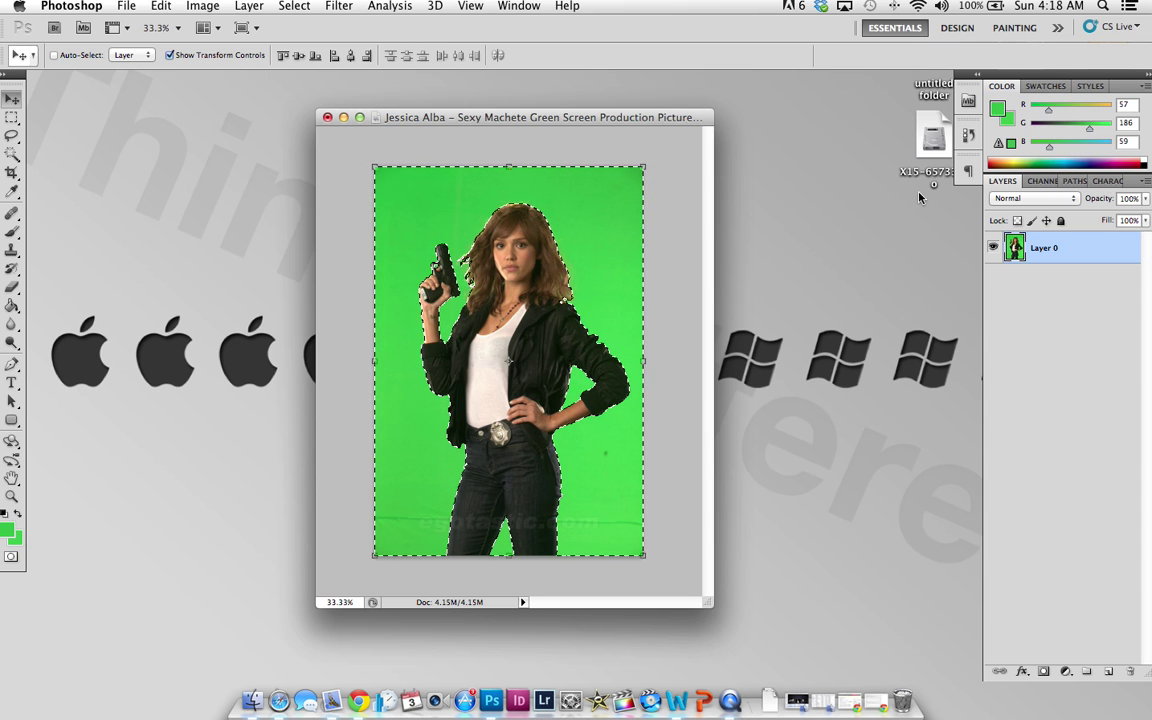
# - Delete the selected green backdrop from Layer 0 and clear the selection
pyautogui.press('Delete')
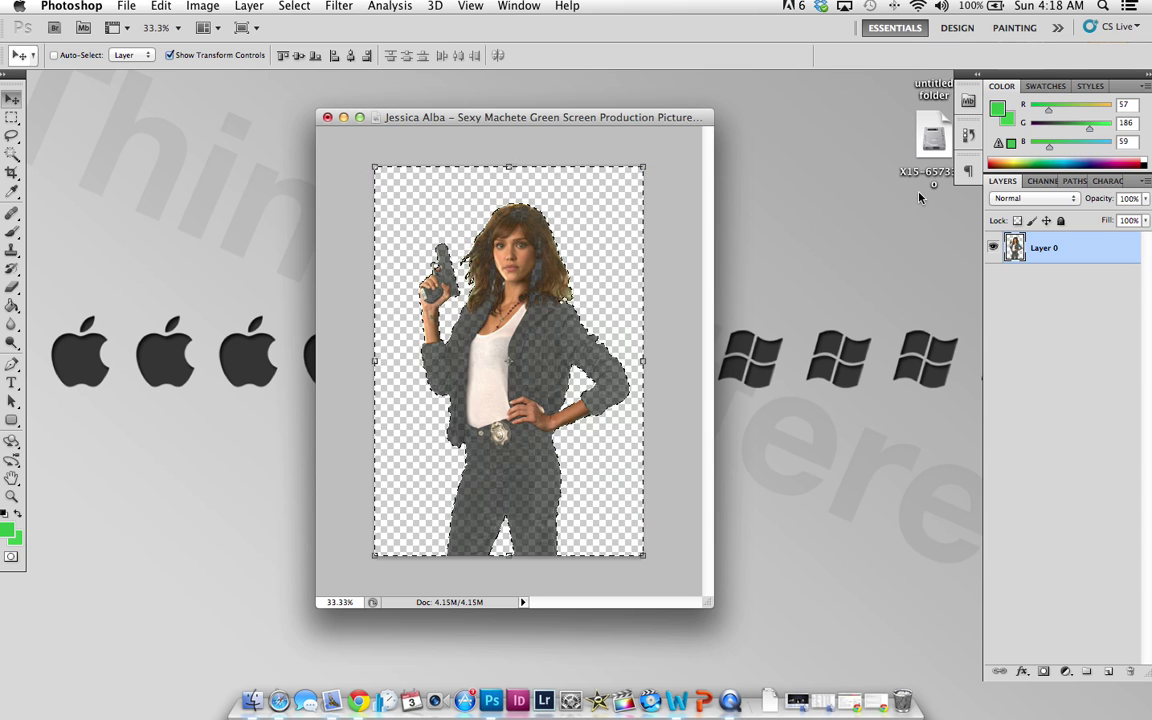
pyautogui.click(11, 117)
pyautogui.click(338, 199)
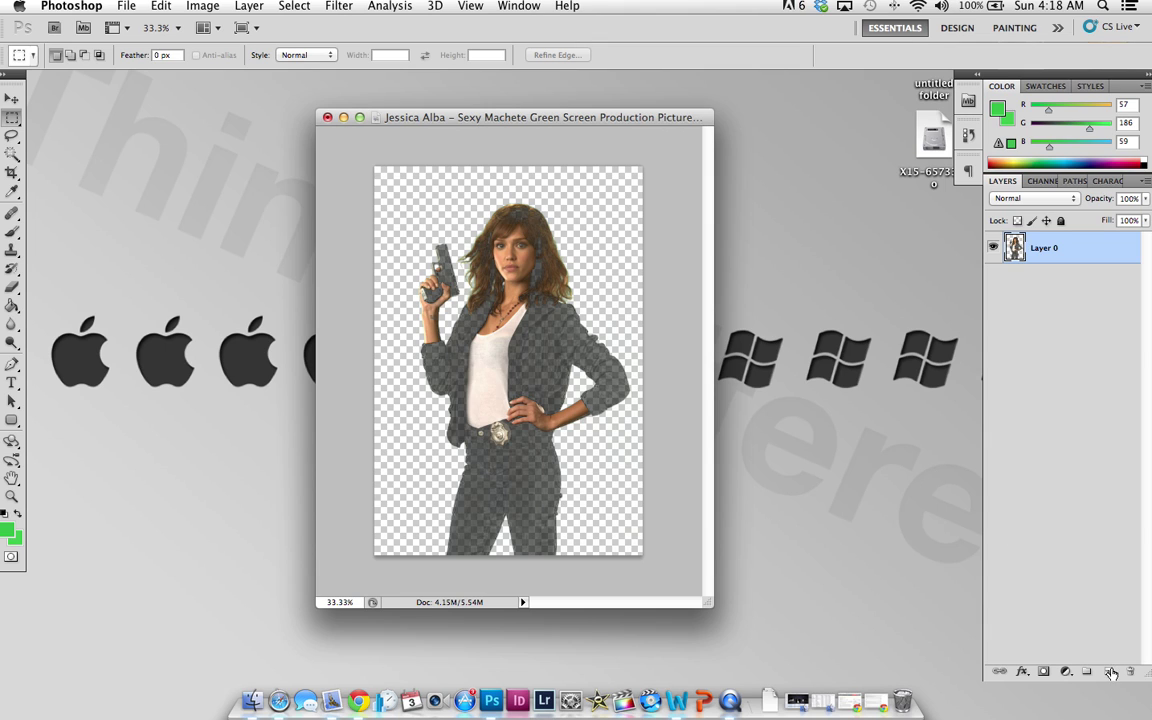
# - Add a new layer beneath the cut-out woman and fill it with black (000000) using the Paint Bucket
pyautogui.press('super+alt+shift+n')
pyautogui.moveTo(1057, 265); pyautogui.dragTo(1045, 290)
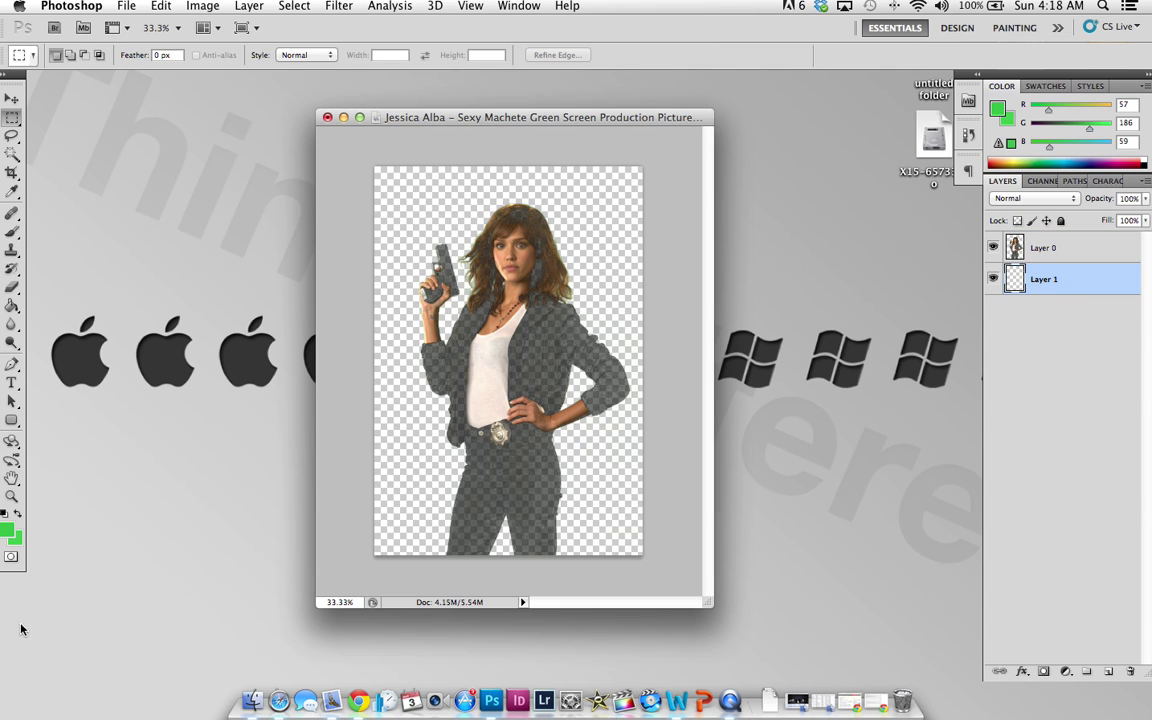
pyautogui.click(8, 531)
pyautogui.moveTo(718, 281); pyautogui.dragTo(717, 375)
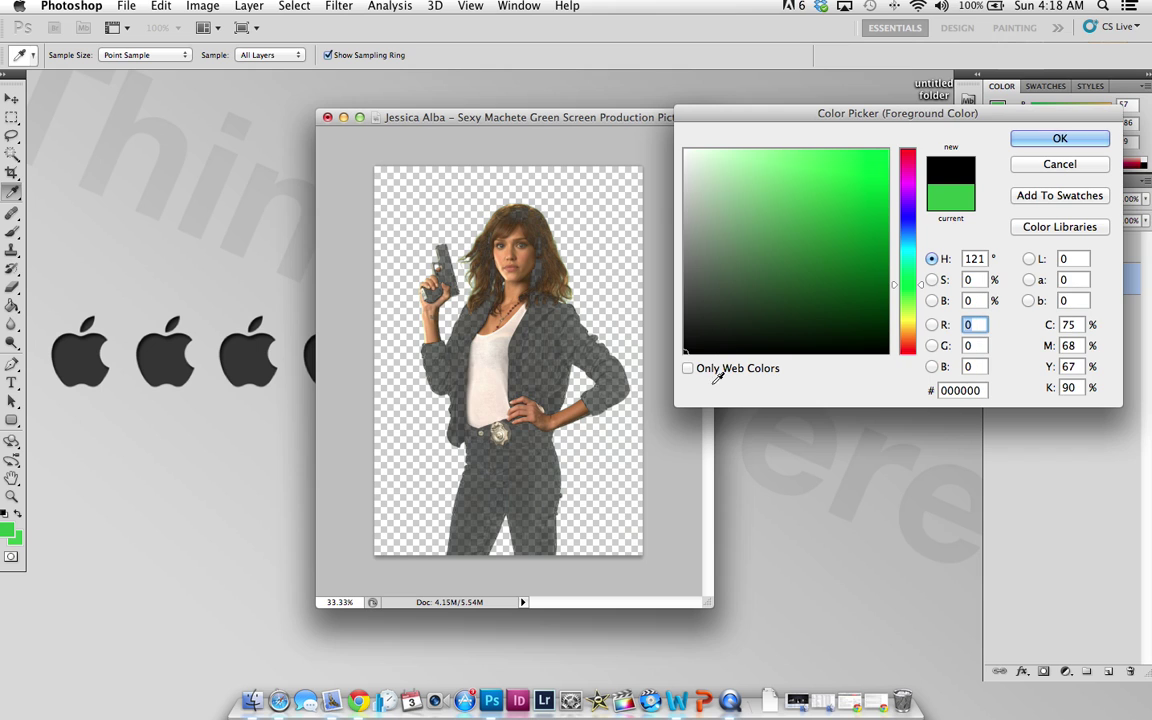
pyautogui.click(1080, 140)
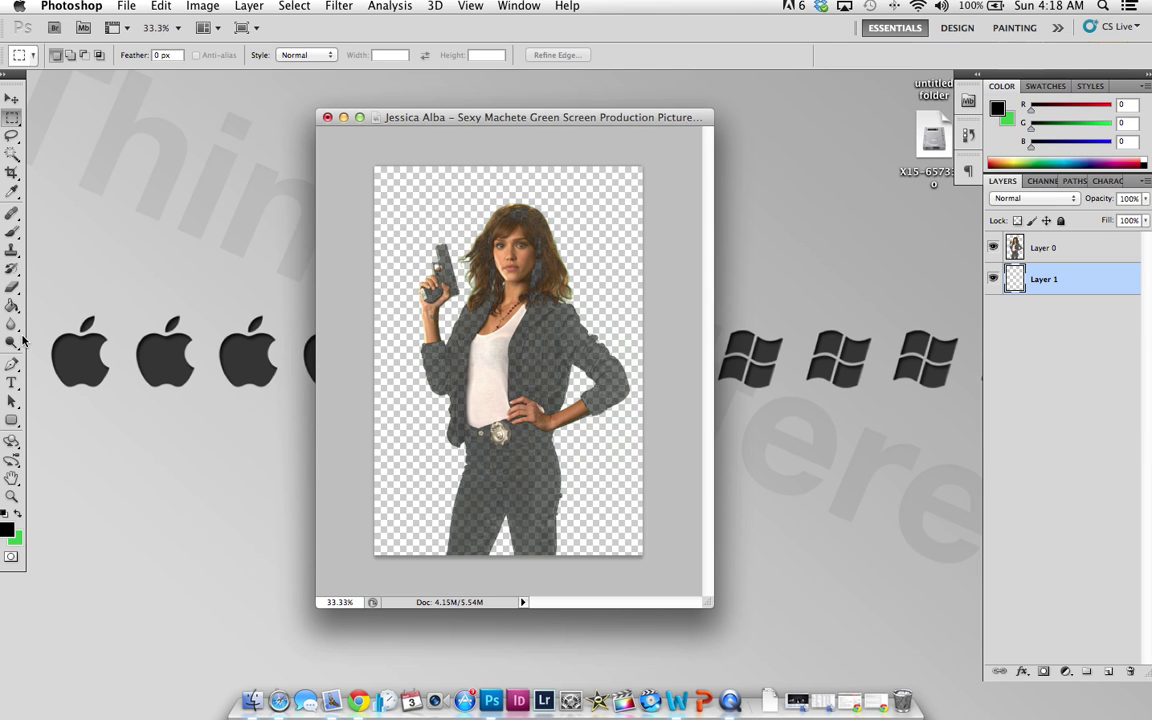
pyautogui.click(12, 306)
pyautogui.moveTo(12, 306); pyautogui.dragTo(30, 320)
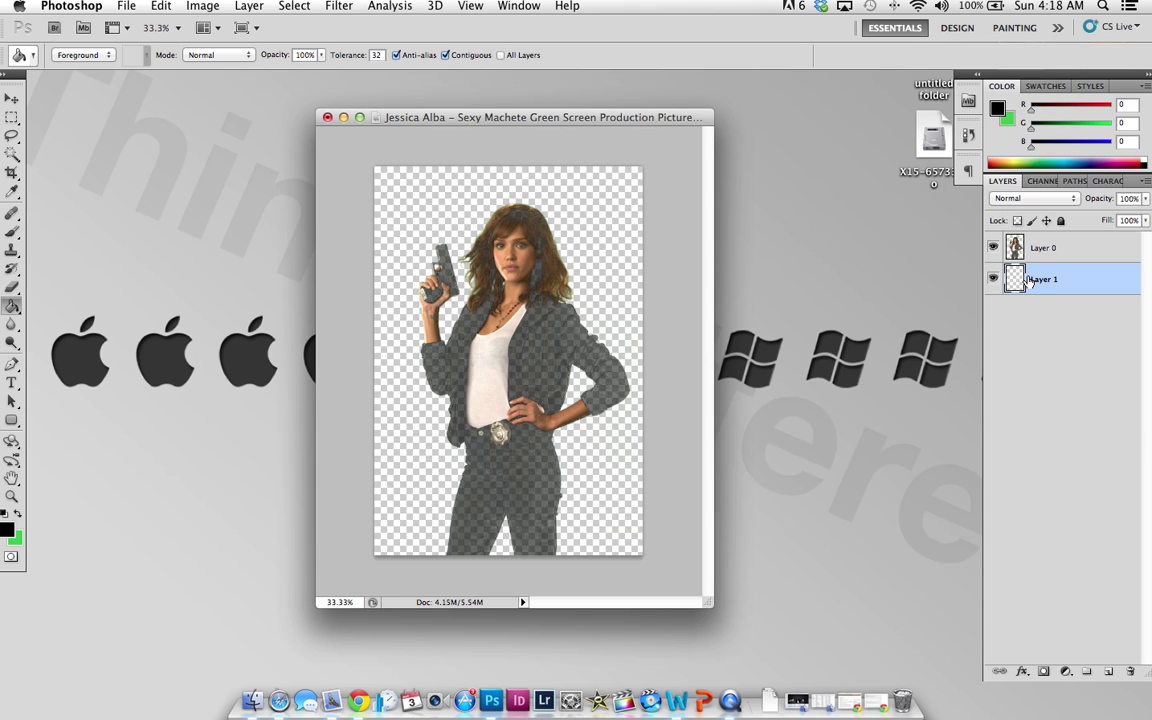
pyautogui.click(600, 220)
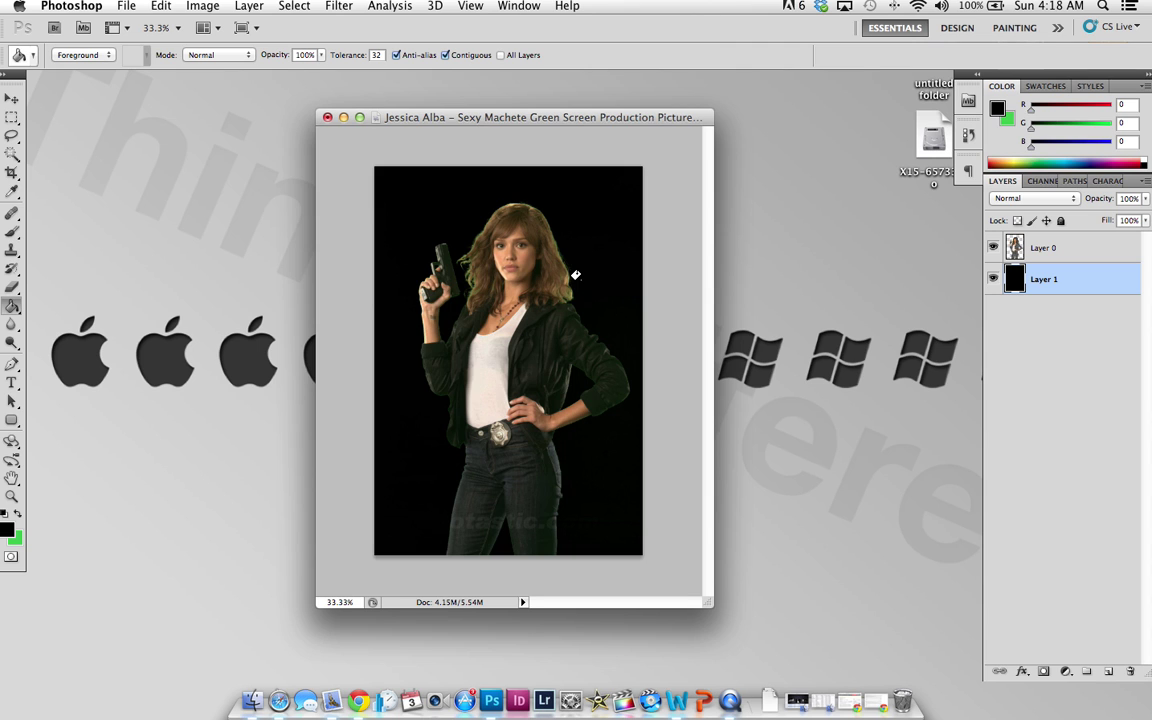
# - Examine the cut-out's edges against the black background for leftover green, from the hair down to the jeans
pyautogui.press('super+equal')
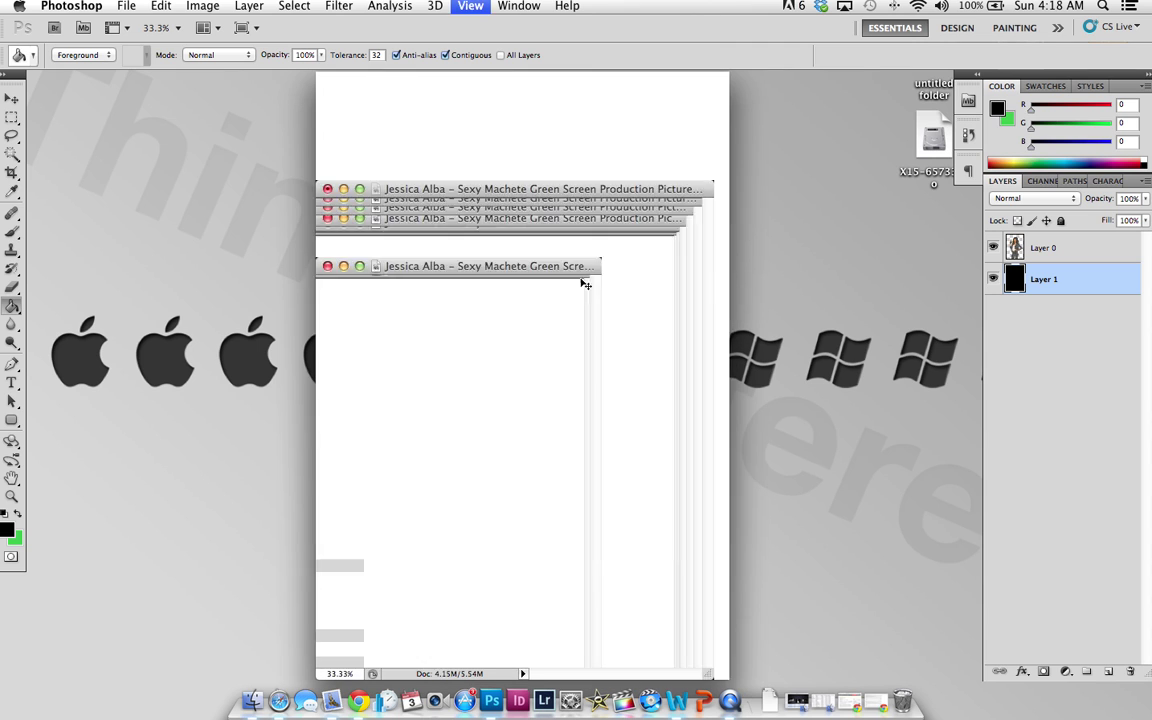
pyautogui.press('super+equal')
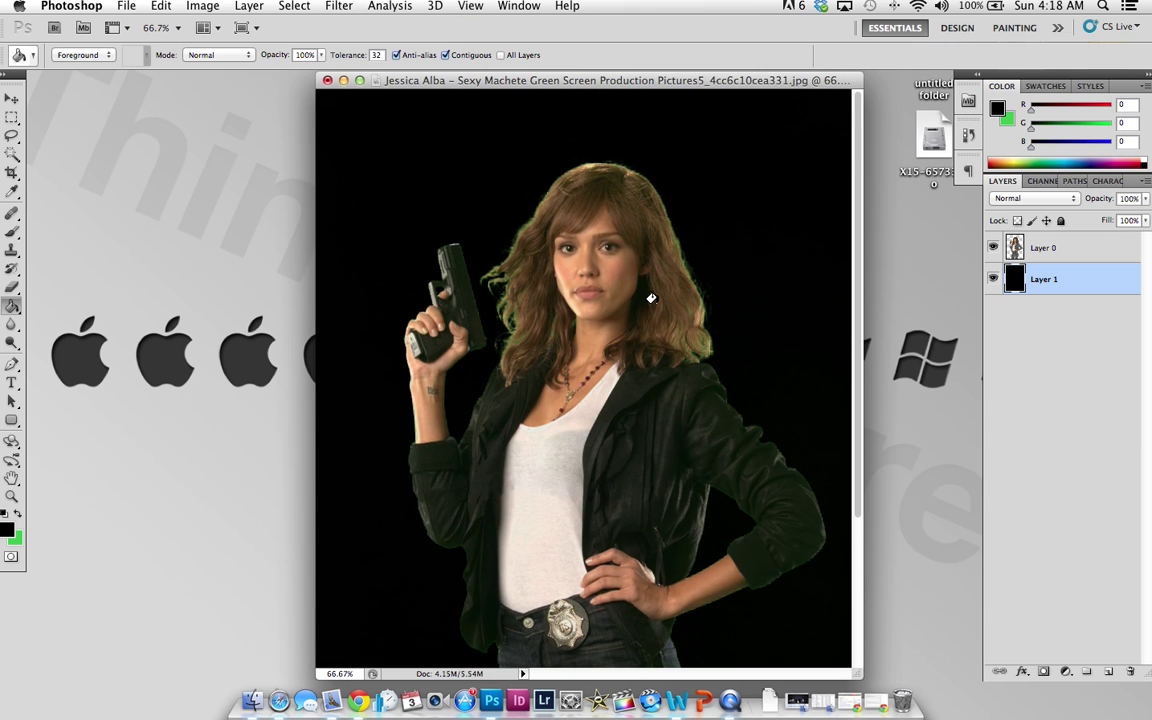
pyautogui.scroll(-10, 651, 298)
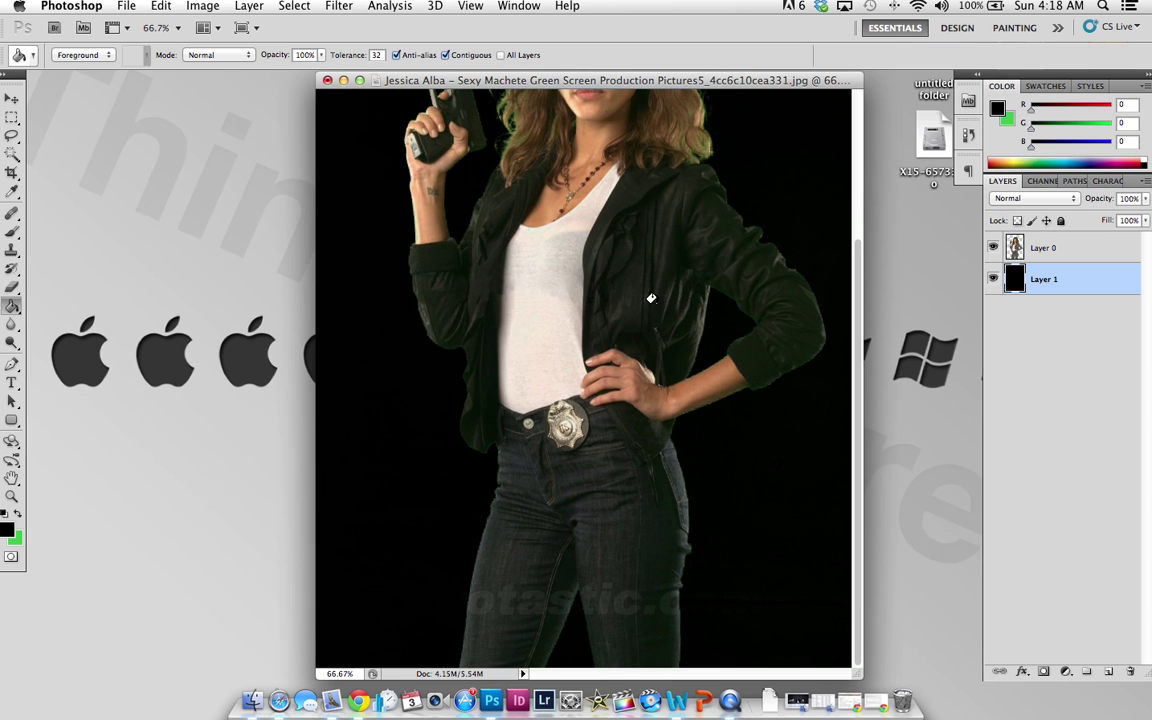
pyautogui.press('super+equal')
pyautogui.press('super+equal')
pyautogui.scroll(-3, 651, 298)
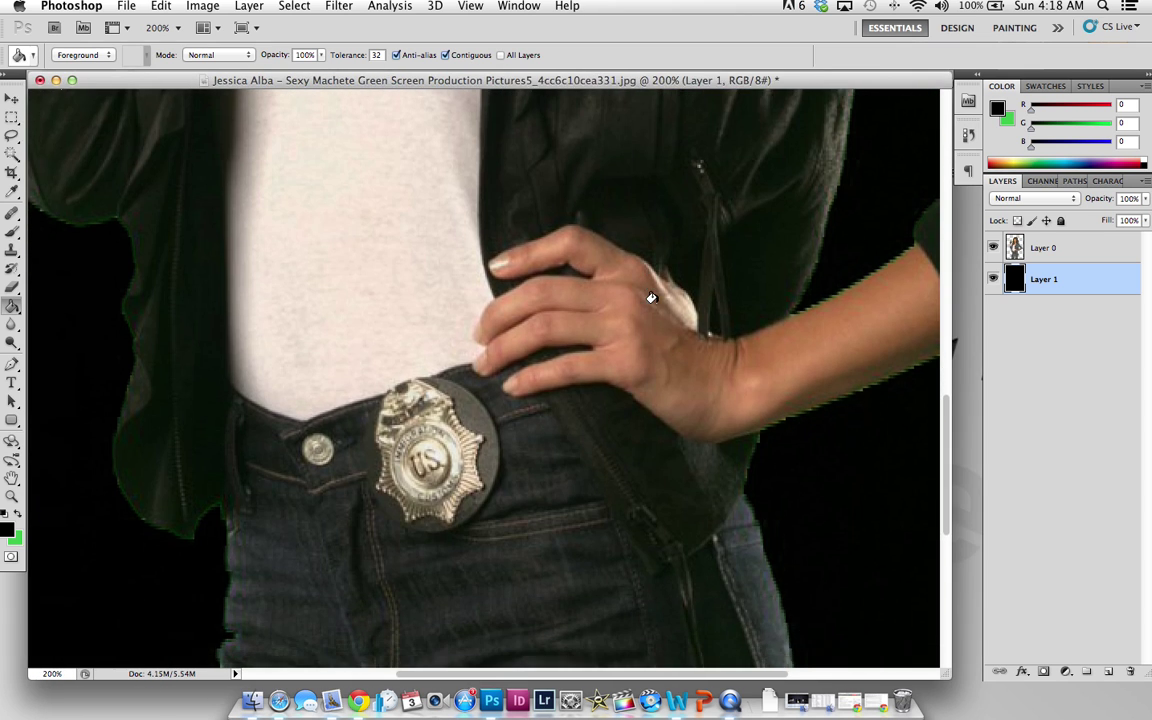
pyautogui.scroll(-6, 651, 298)
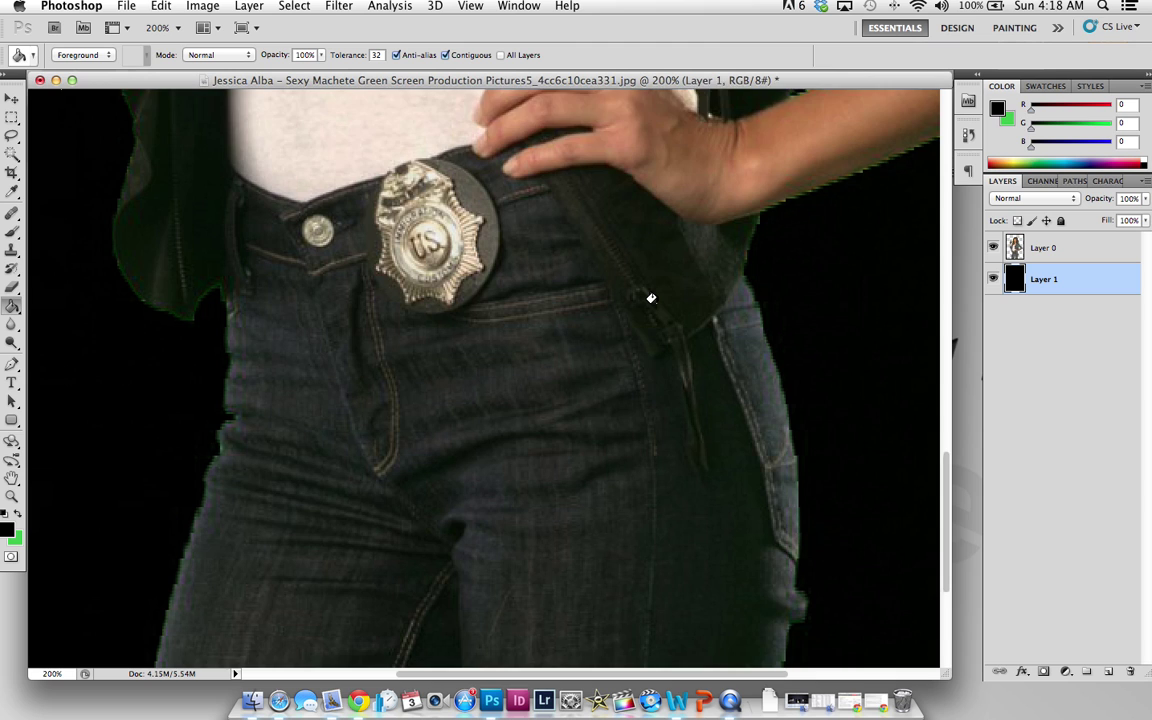
pyautogui.scroll(-6, 651, 298)
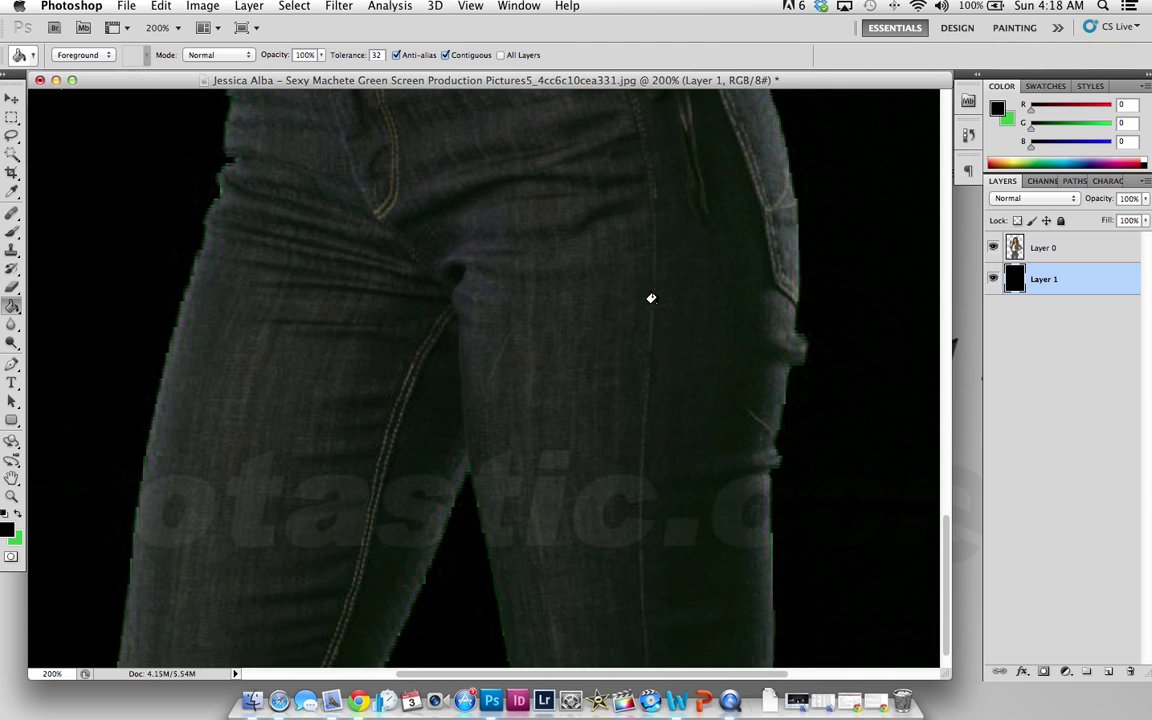
pyautogui.scroll(4, 651, 298)
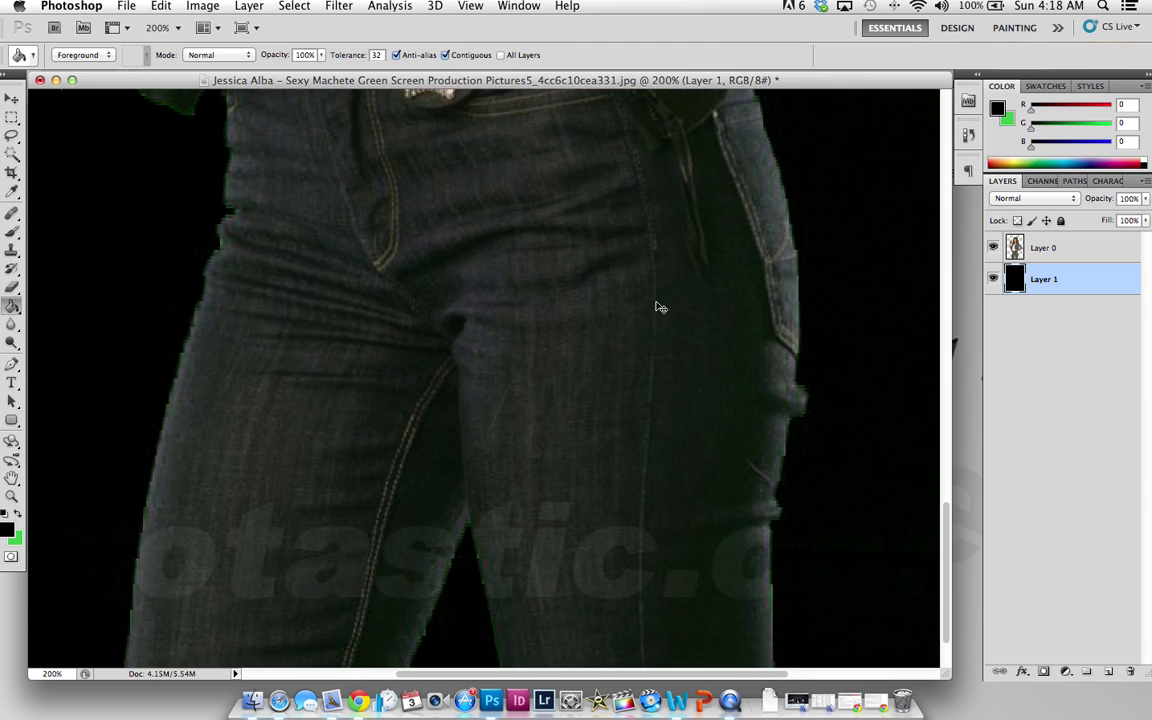
pyautogui.press('super+minus')
pyautogui.scroll(2, 651, 298)
pyautogui.press('super+minus')
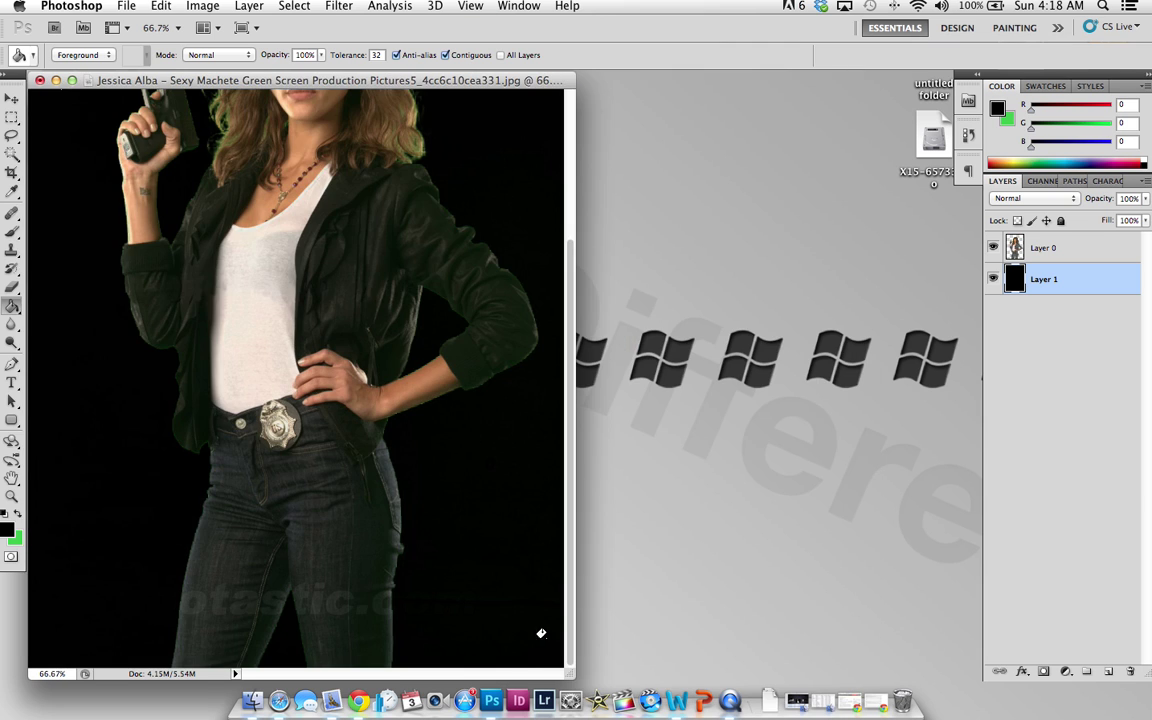
pyautogui.moveTo(568, 667); pyautogui.dragTo(704, 688)
pyautogui.scroll(4, 558, 441)
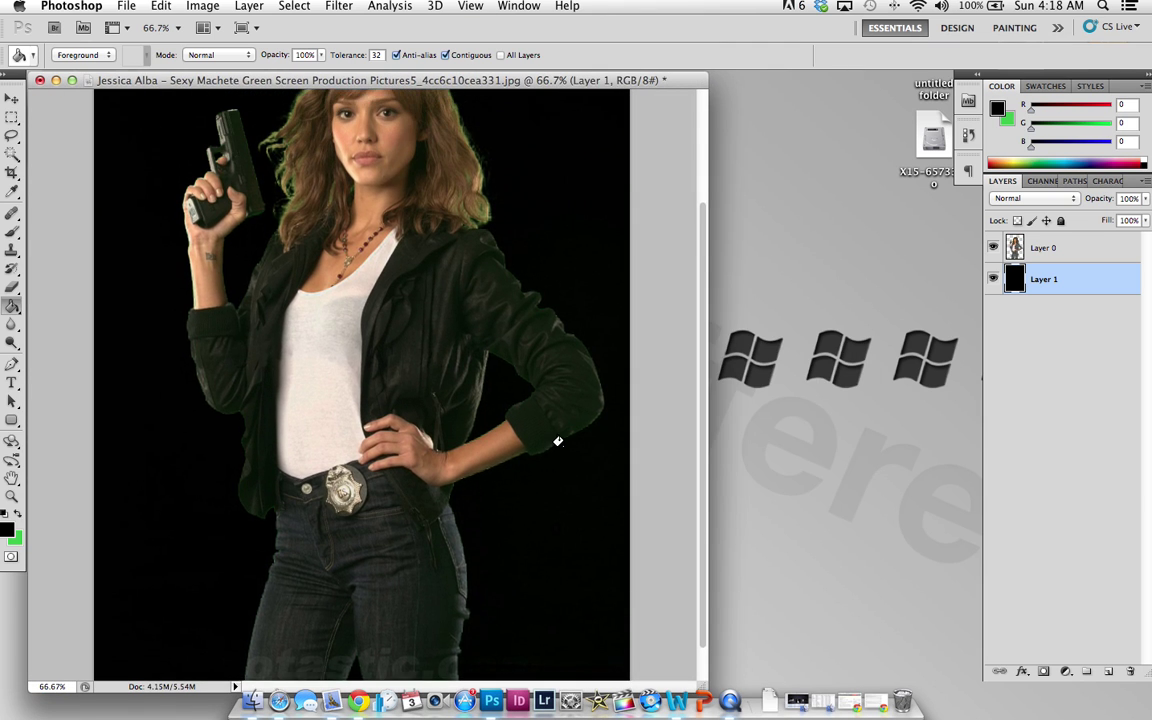
pyautogui.moveTo(503, 85); pyautogui.dragTo(662, 86)
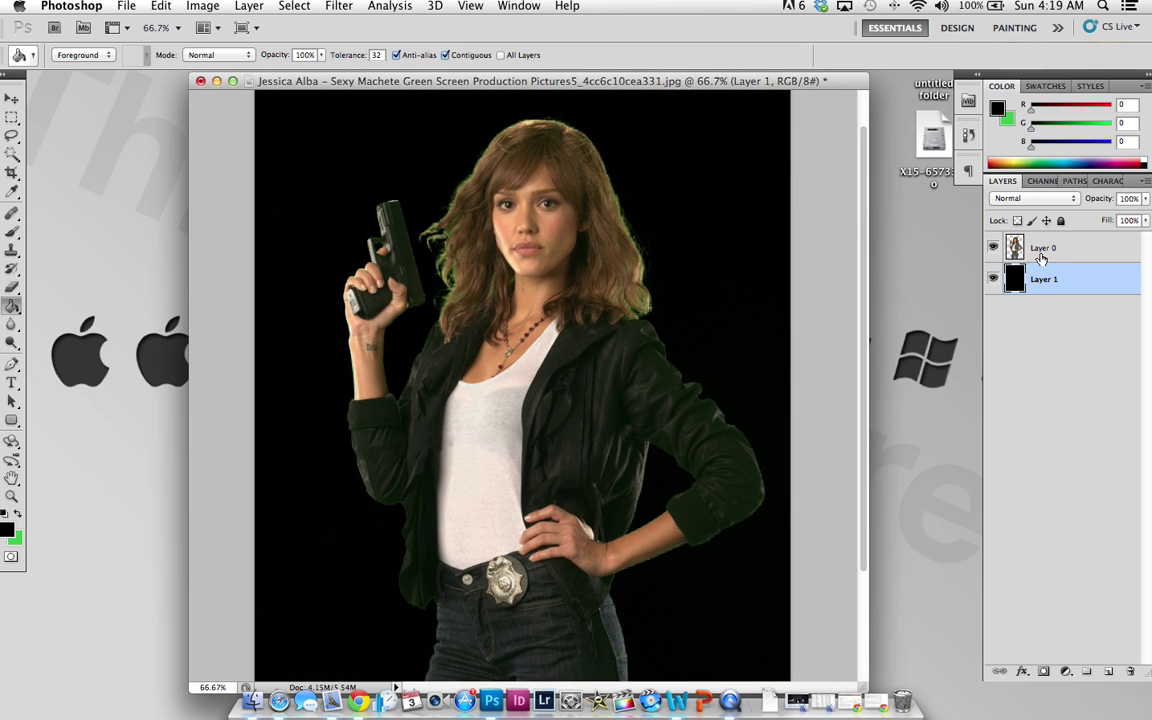
# - Add a new layer above Layer 0 and set its blend mode to Hue
pyautogui.hotkey('alt', ']')
pyautogui.click(1108, 671)
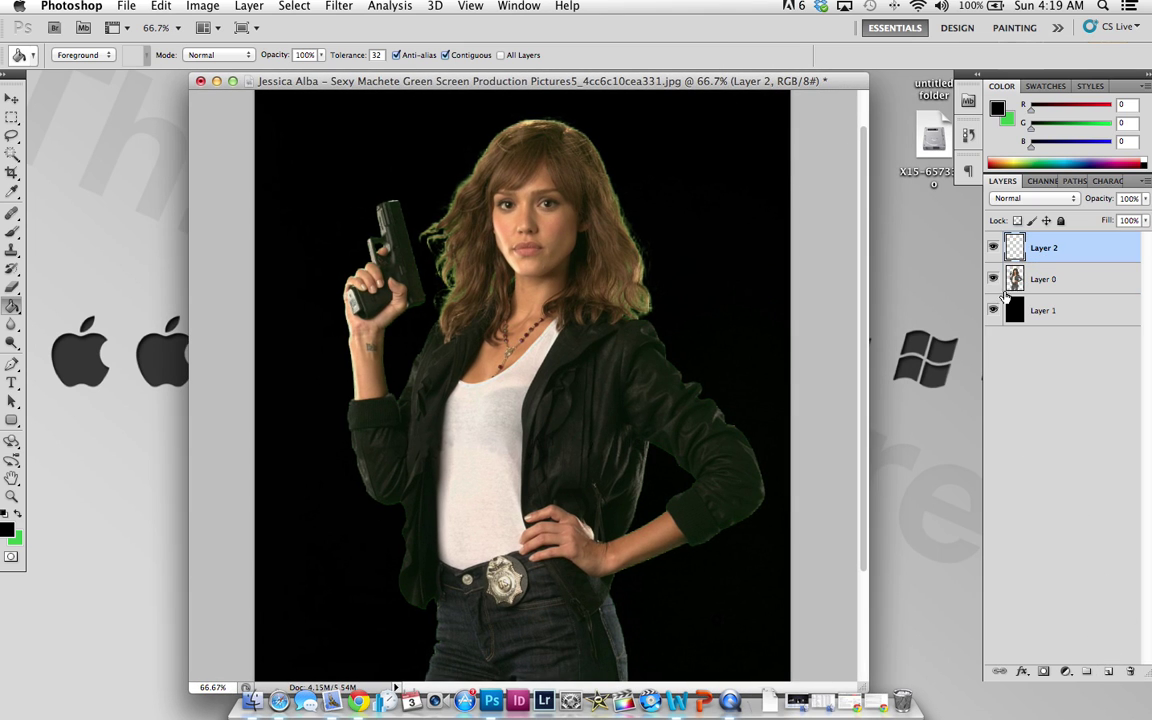
pyautogui.click(1015, 200)
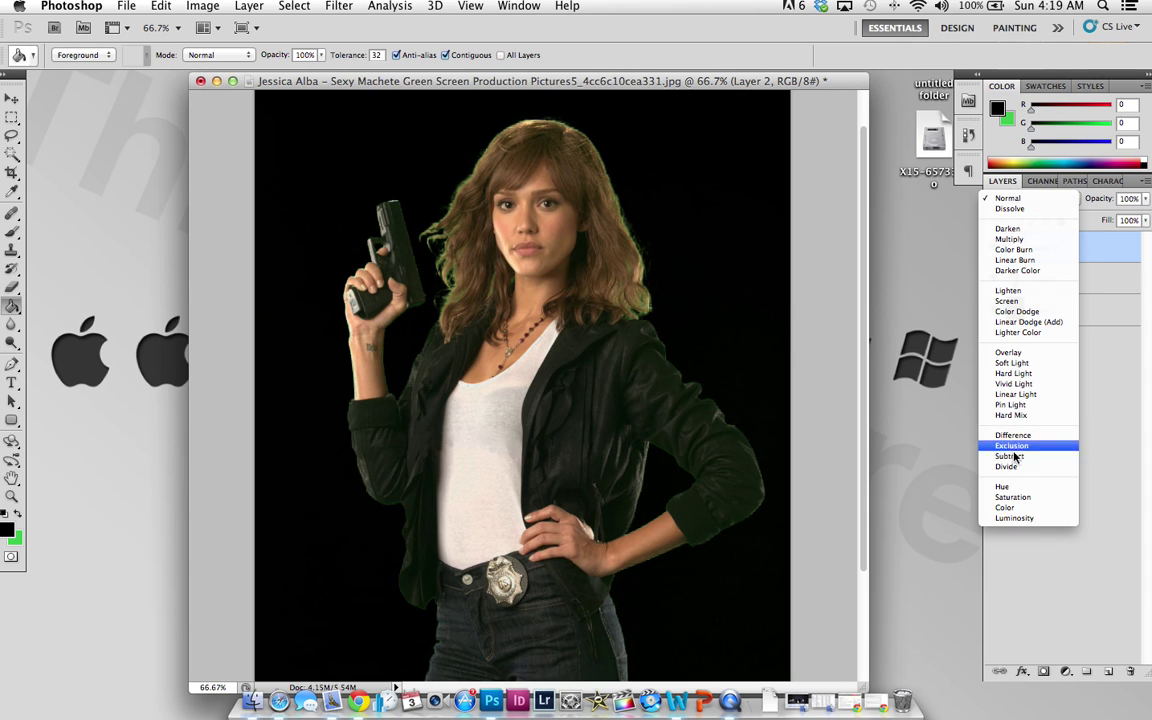
pyautogui.click(1014, 487)
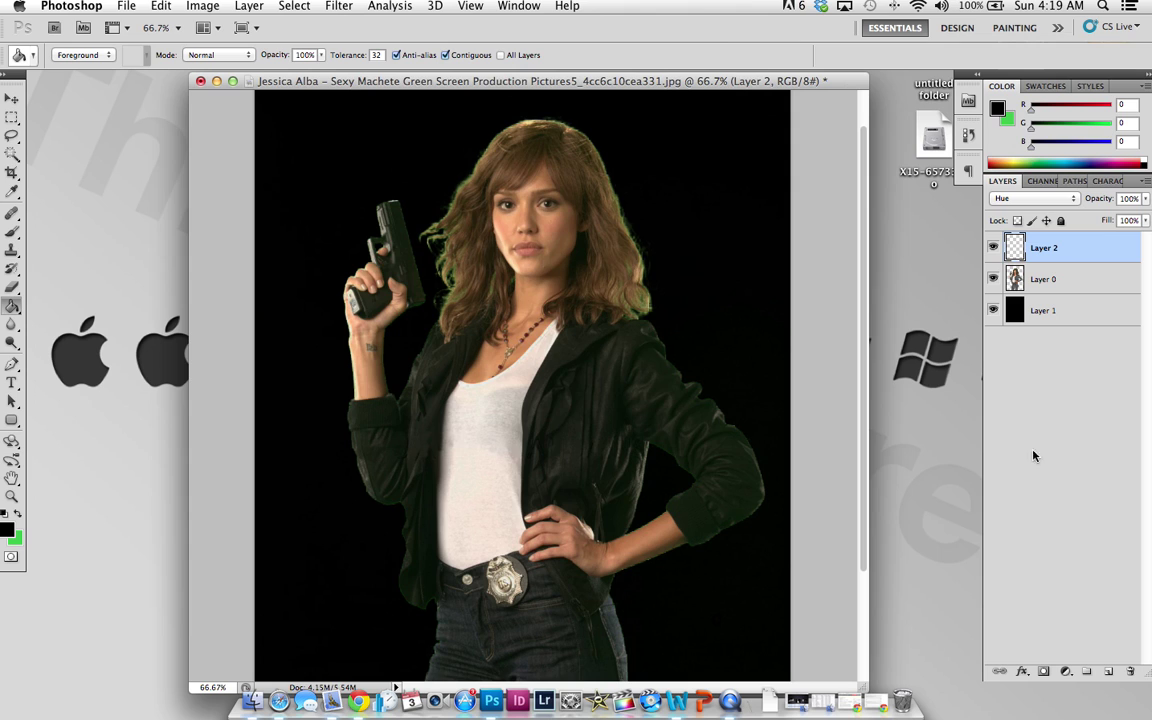
# - Choose the Brush tool at size 80 and lower its opacity to 72%
pyautogui.click(15, 233)
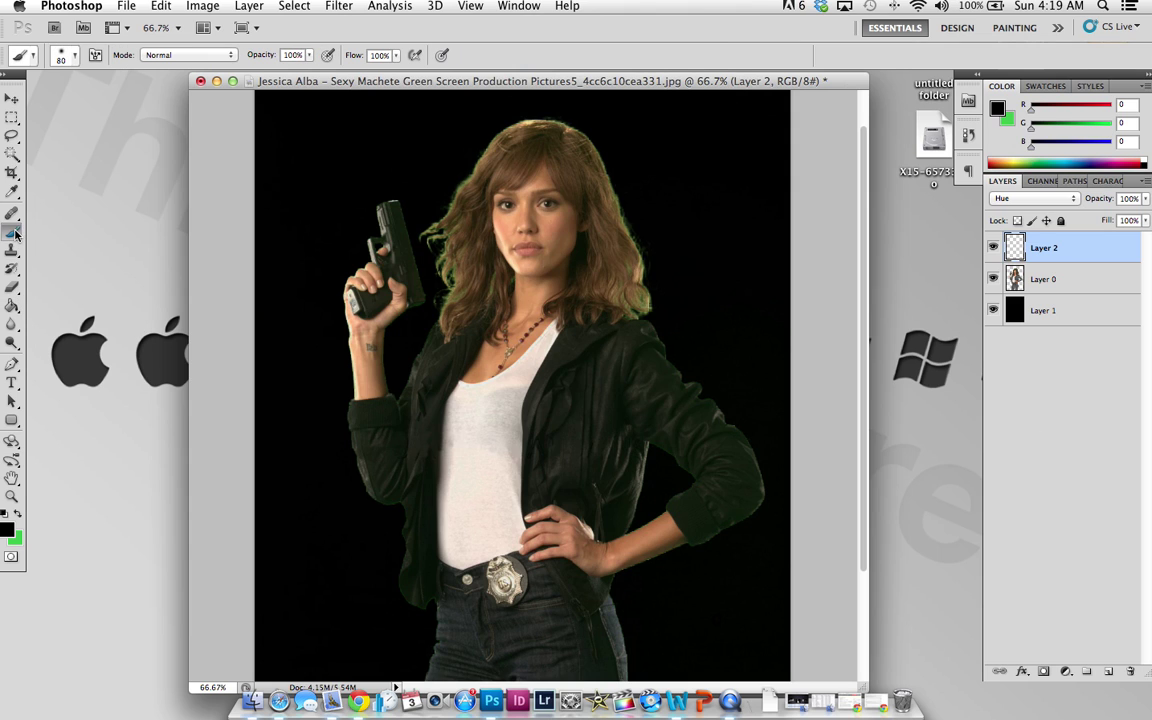
pyautogui.click(67, 56)
pyautogui.press('ctrl+super+Escape')
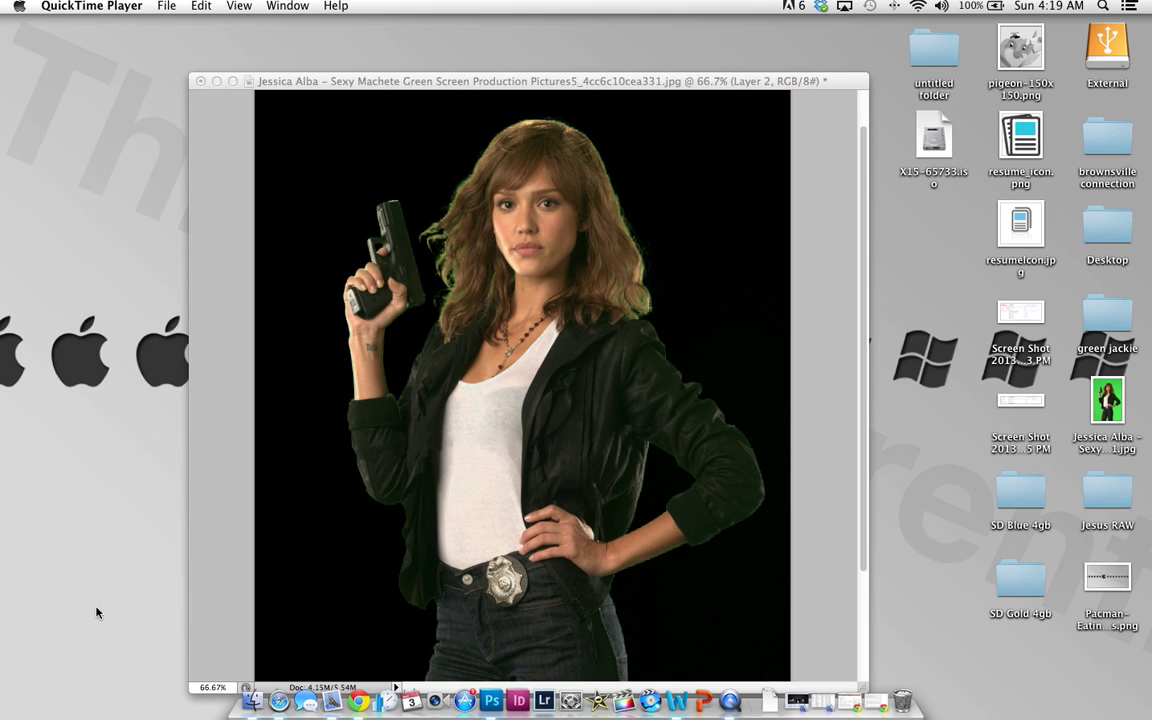
pyautogui.click(500, 680)
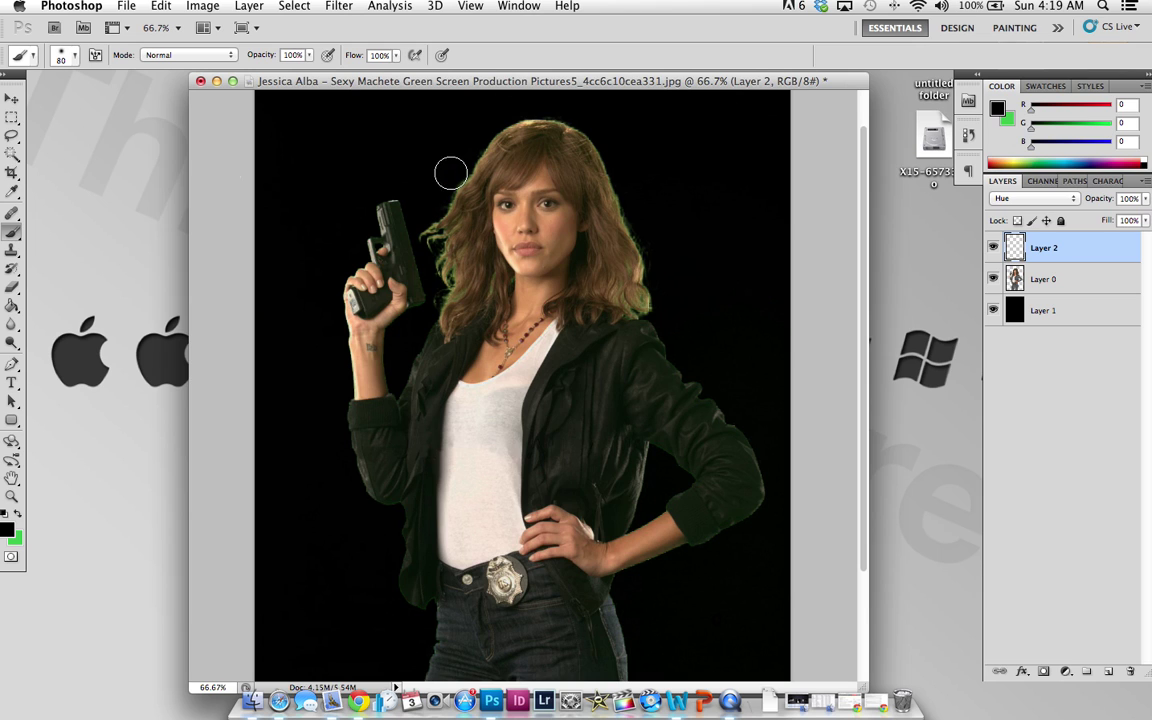
pyautogui.click(310, 60)
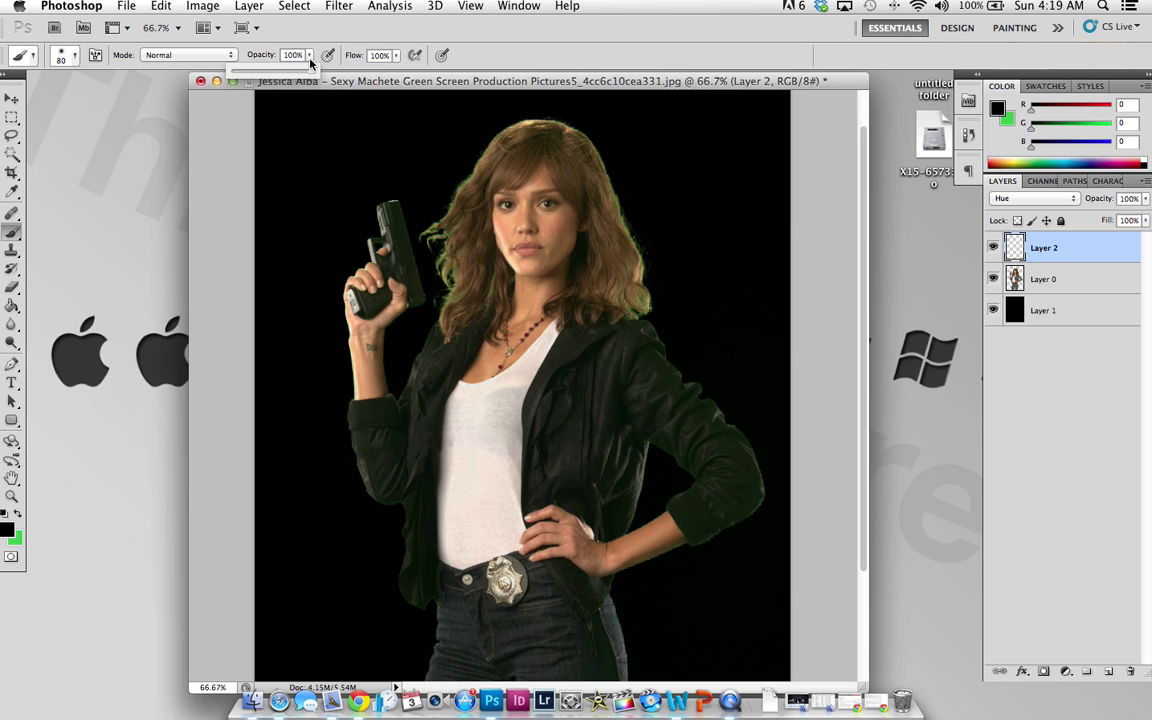
pyautogui.moveTo(310, 70); pyautogui.dragTo(286, 77)
pyautogui.moveTo(312, 75); pyautogui.dragTo(290, 77)
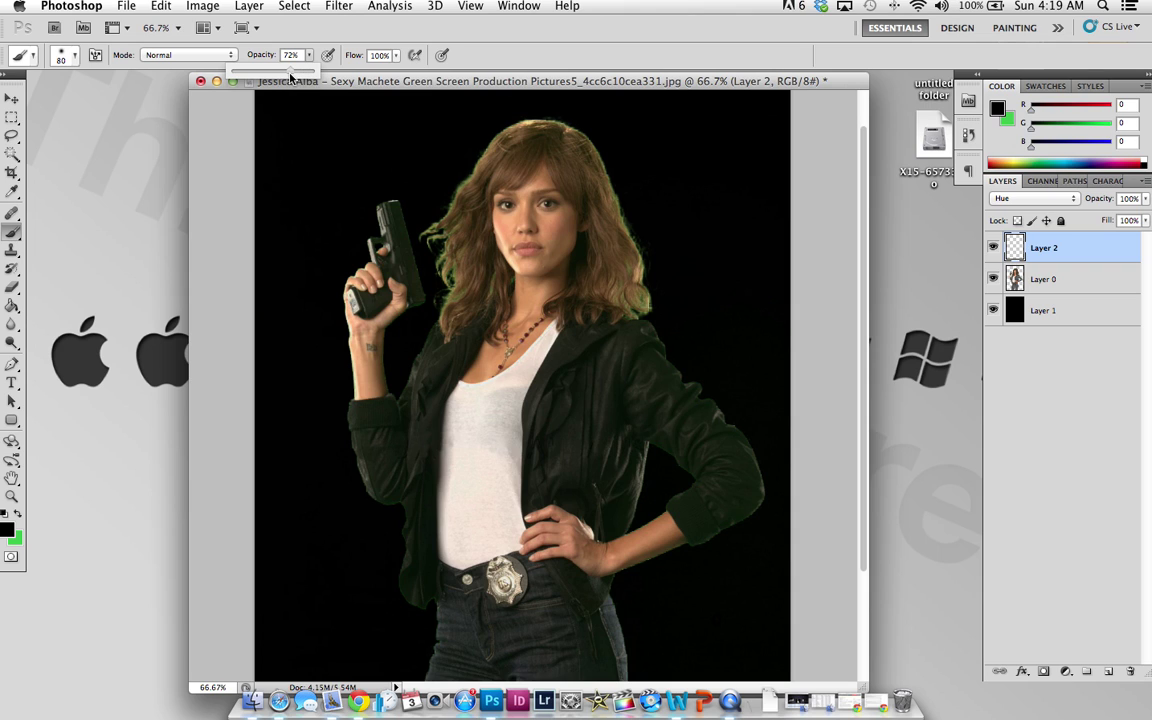
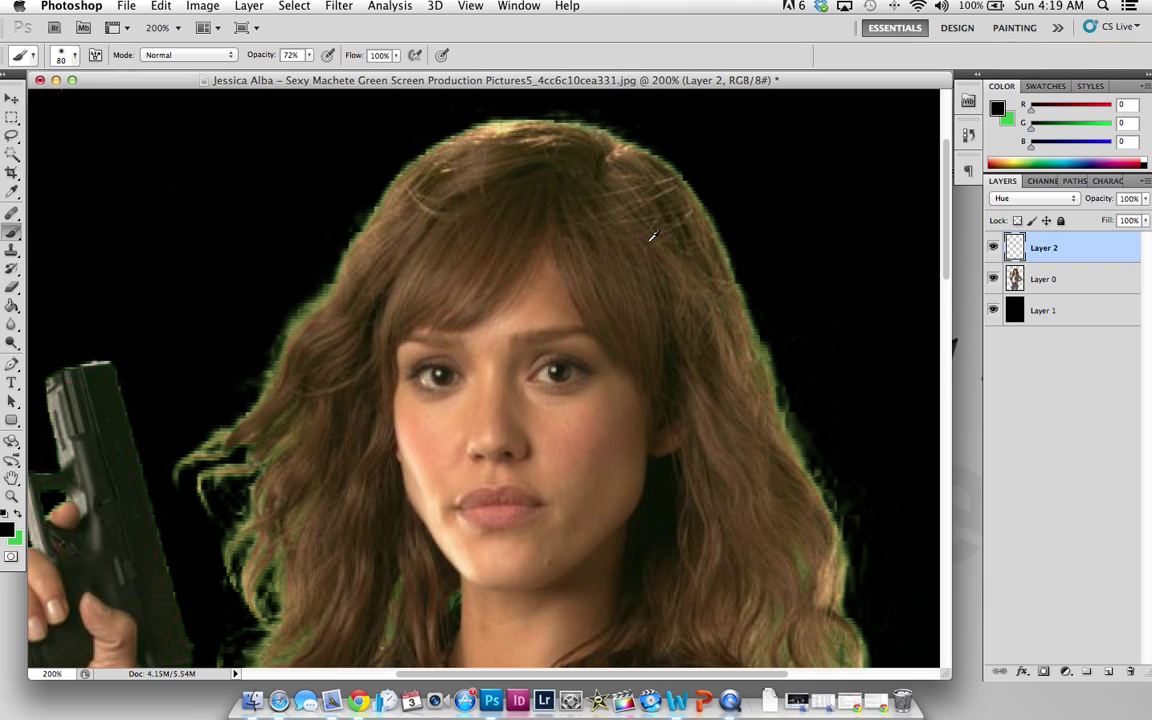
# - Sample a hair brown (RGB 70, 53, 27) and paint over the green fringe along the crown and right side of the hair
pyautogui.keyDown('alt'); pyautogui.click(652, 236); pyautogui.keyUp('alt')
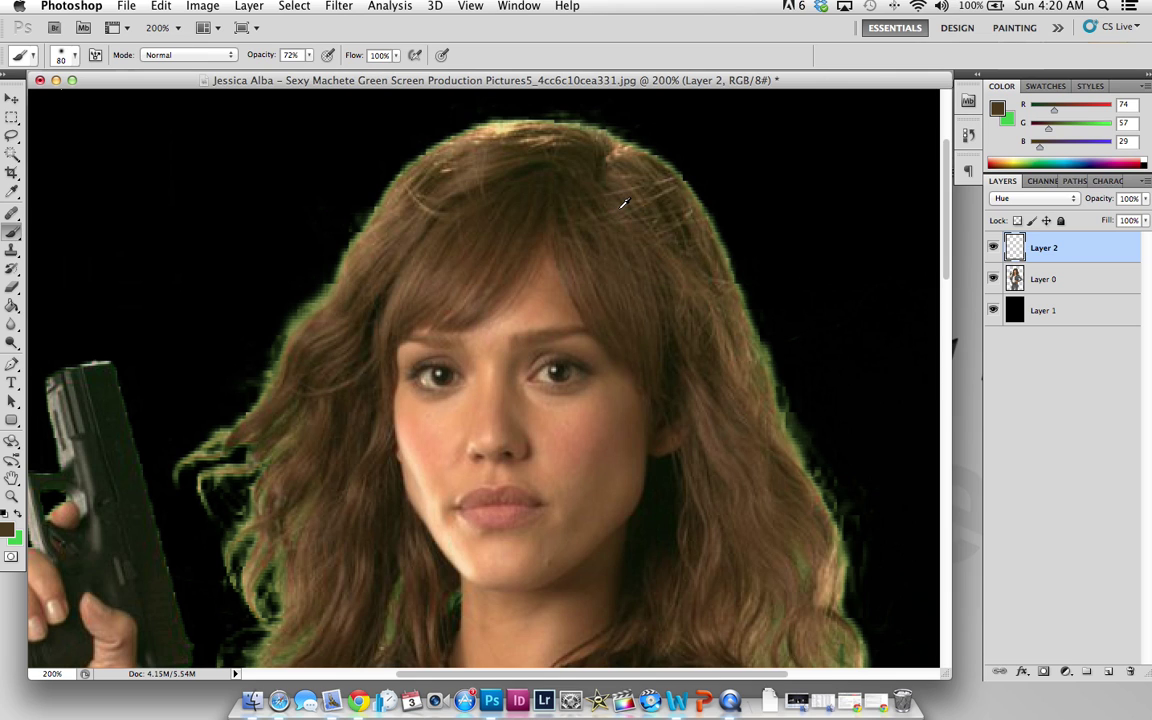
pyautogui.keyDown('alt'); pyautogui.click(624, 203); pyautogui.keyUp('alt')
pyautogui.moveTo(624, 209); pyautogui.dragTo(617, 226)
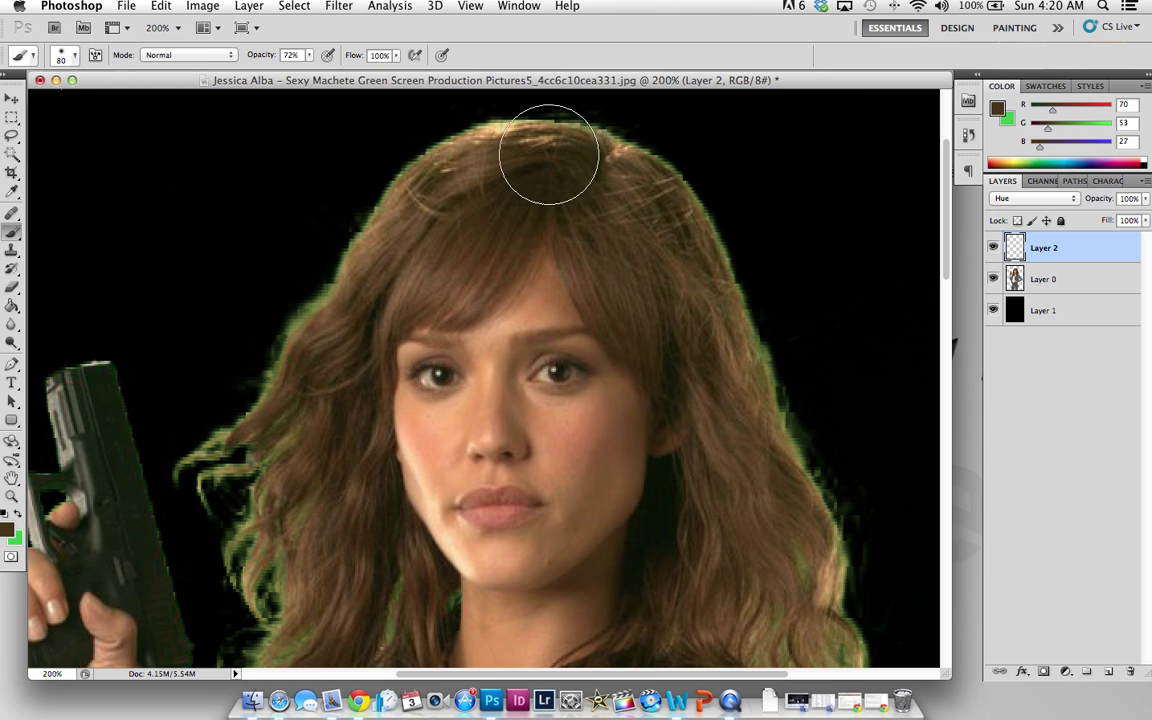
pyautogui.moveTo(549, 154)
pyautogui.mouseDown()
pyautogui.moveTo(654, 181)
pyautogui.moveTo(688, 217)
pyautogui.mouseUp()
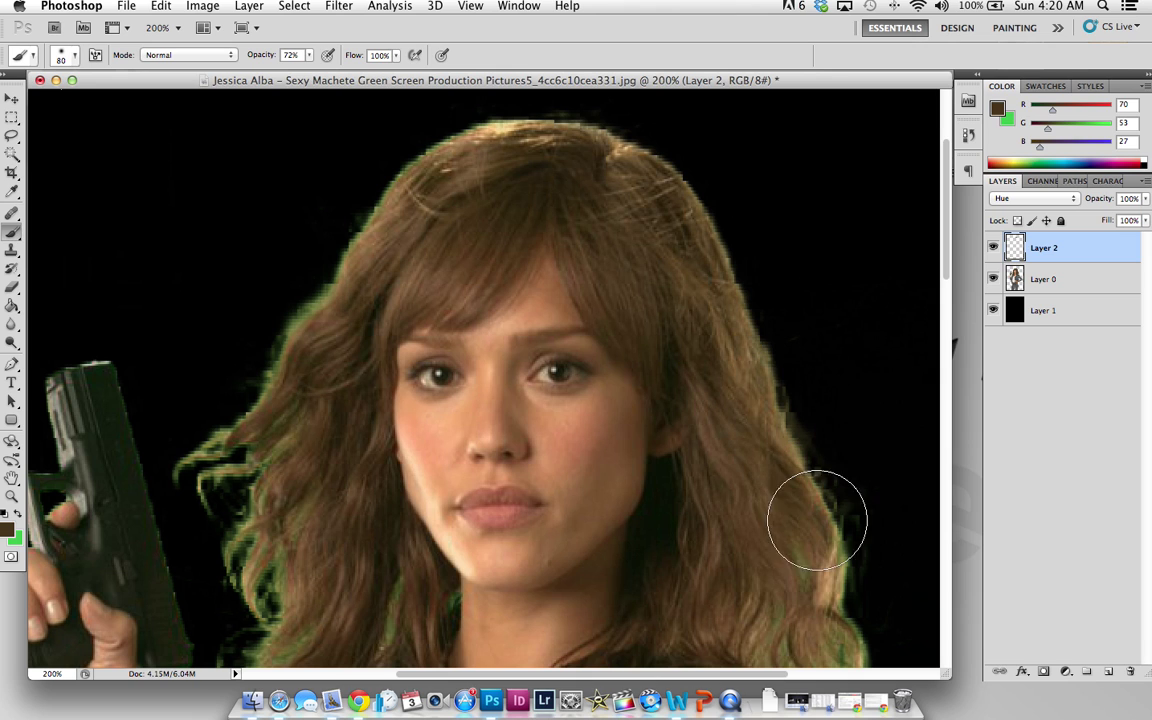
pyautogui.moveTo(817, 519)
pyautogui.mouseDown()
pyautogui.moveTo(799, 465)
pyautogui.moveTo(714, 307)
pyautogui.moveTo(716, 257)
pyautogui.moveTo(735, 300)
pyautogui.moveTo(634, 204)
pyautogui.mouseUp()
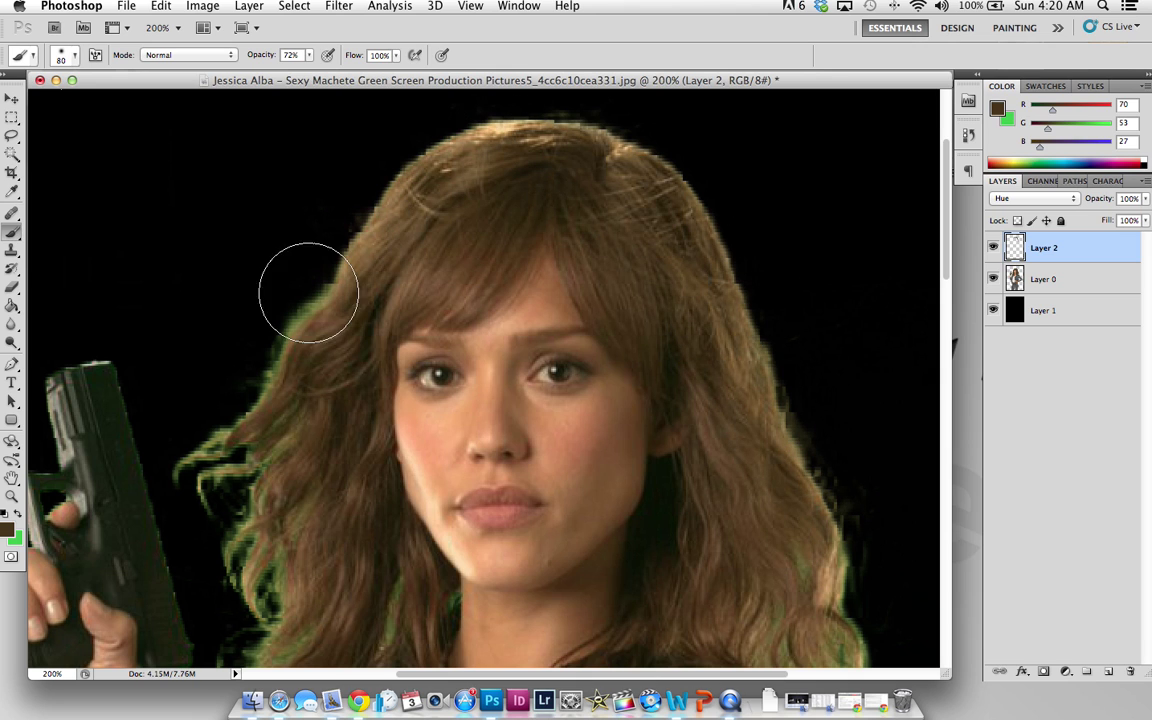
# - Paint the sampled brown down the green left edge of the hair, including the flyaway strands
pyautogui.moveTo(308, 292)
pyautogui.mouseDown()
pyautogui.moveTo(278, 403)
pyautogui.moveTo(221, 451)
pyautogui.moveTo(290, 437)
pyautogui.mouseUp()
pyautogui.scroll(-2, 293, 440)
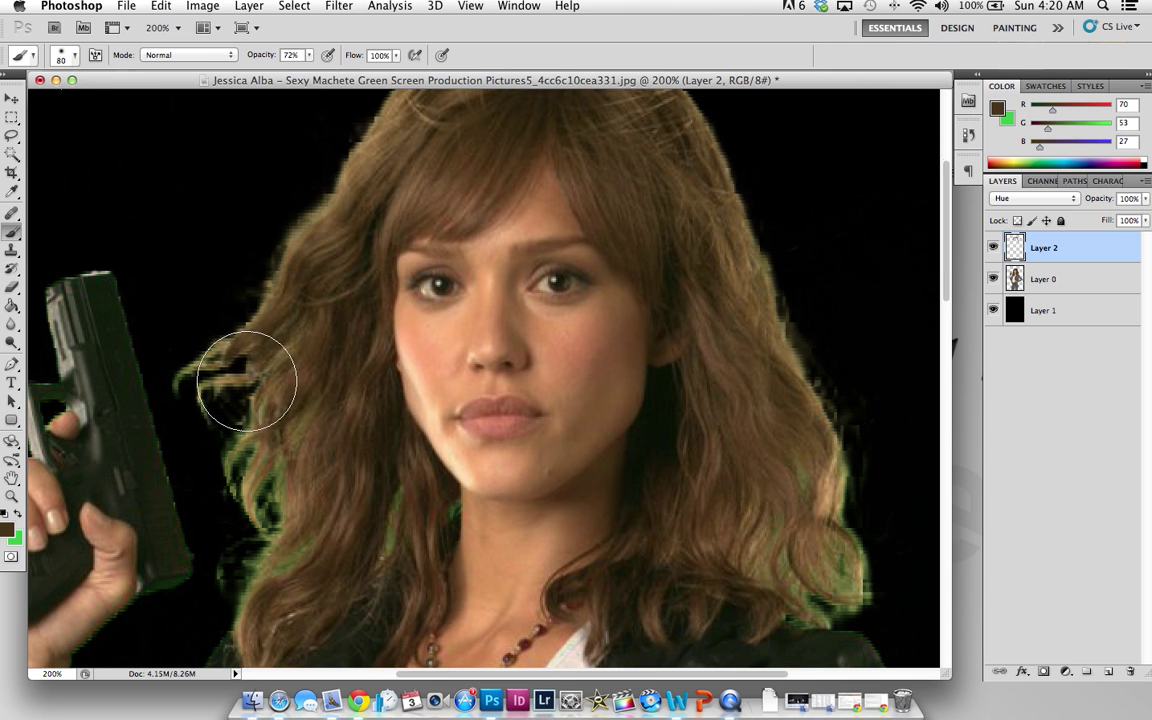
pyautogui.moveTo(247, 381)
pyautogui.mouseDown()
pyautogui.moveTo(213, 386)
pyautogui.moveTo(244, 478)
pyautogui.moveTo(257, 483)
pyautogui.mouseUp()
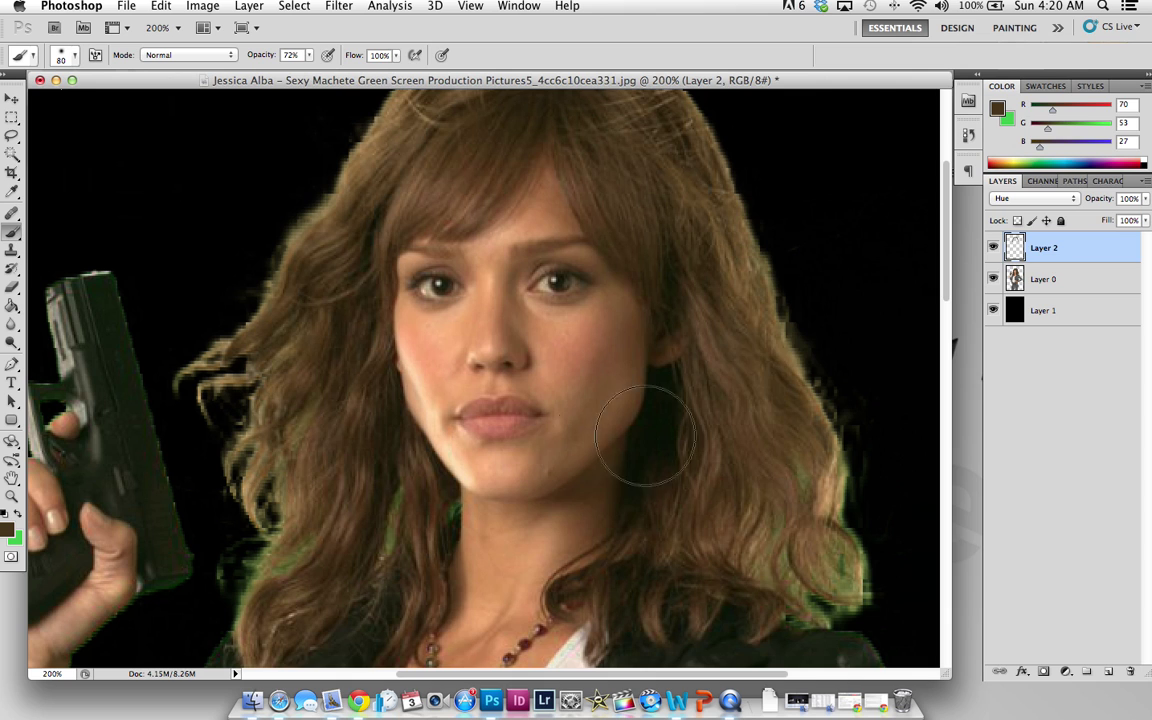
# - Paint the brown over the green-tinted curls at the lower right of the hair, down to the shoulder
pyautogui.moveTo(645, 437)
pyautogui.mouseDown()
pyautogui.moveTo(732, 389)
pyautogui.moveTo(740, 335)
pyautogui.moveTo(778, 305)
pyautogui.moveTo(762, 362)
pyautogui.moveTo(840, 488)
pyautogui.moveTo(837, 568)
pyautogui.moveTo(828, 532)
pyautogui.mouseUp()
pyautogui.scroll(-1, 828, 532)
pyautogui.moveTo(807, 483)
pyautogui.mouseDown()
pyautogui.moveTo(797, 506)
pyautogui.moveTo(826, 522)
pyautogui.mouseUp()
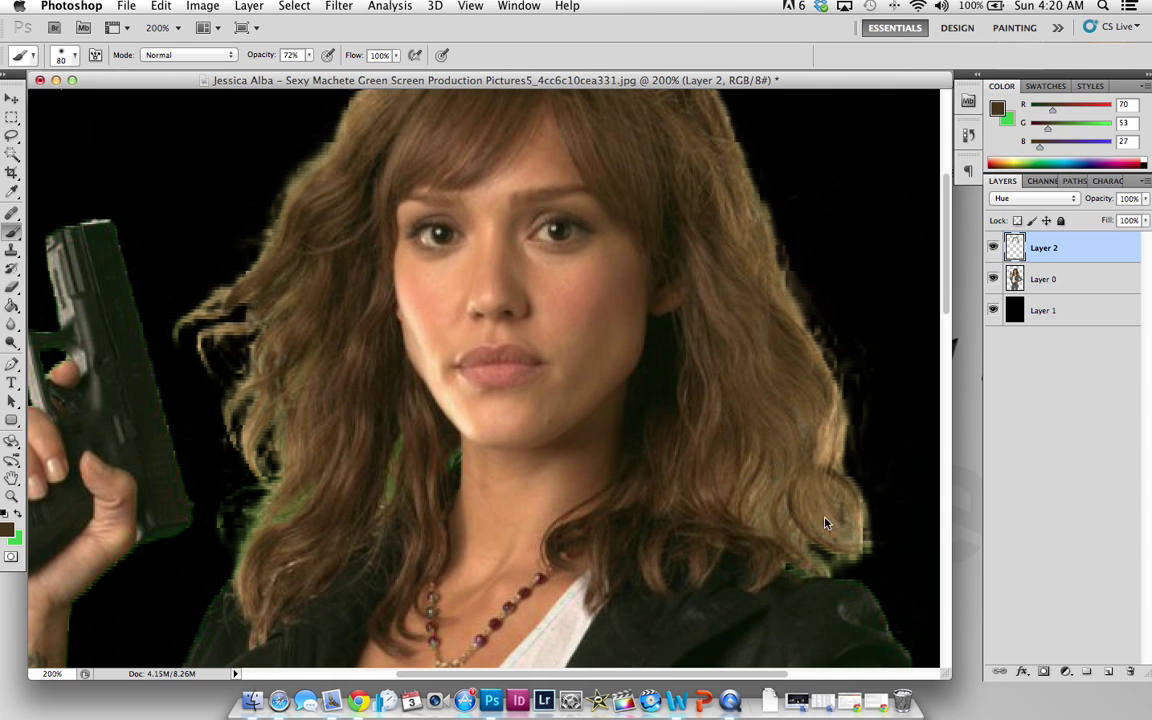
pyautogui.scroll(-3, 818, 527)
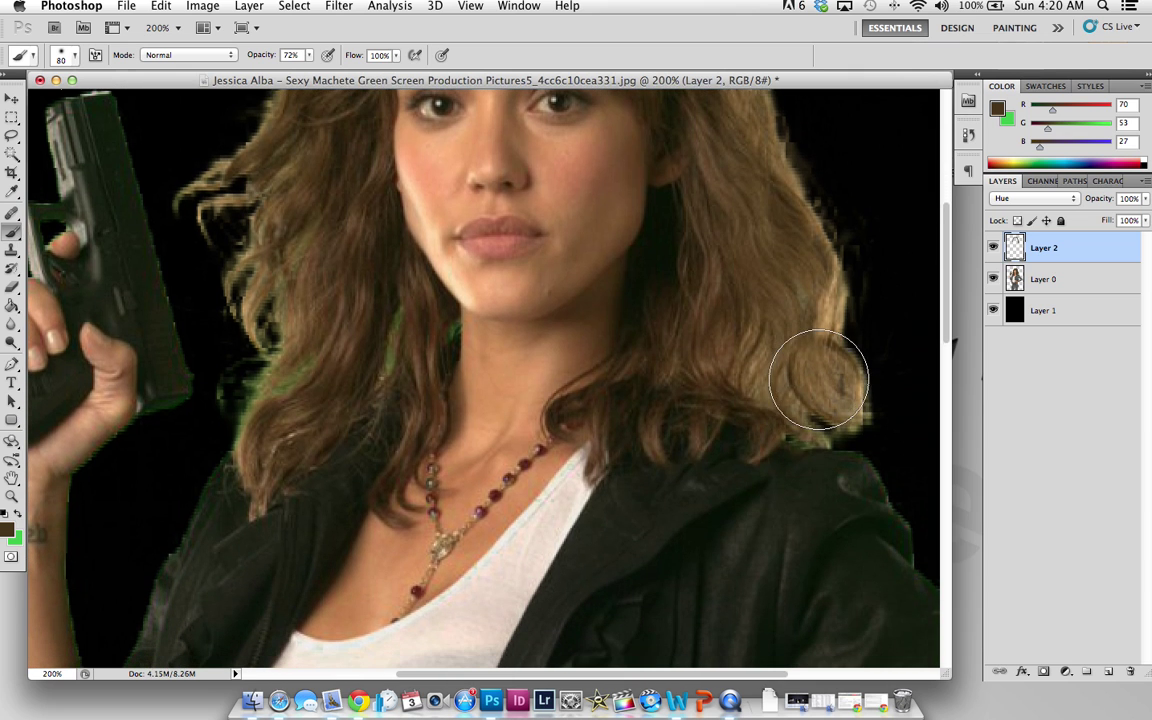
pyautogui.moveTo(819, 379)
pyautogui.mouseDown()
pyautogui.moveTo(807, 404)
pyautogui.moveTo(825, 393)
pyautogui.moveTo(776, 374)
pyautogui.mouseUp()
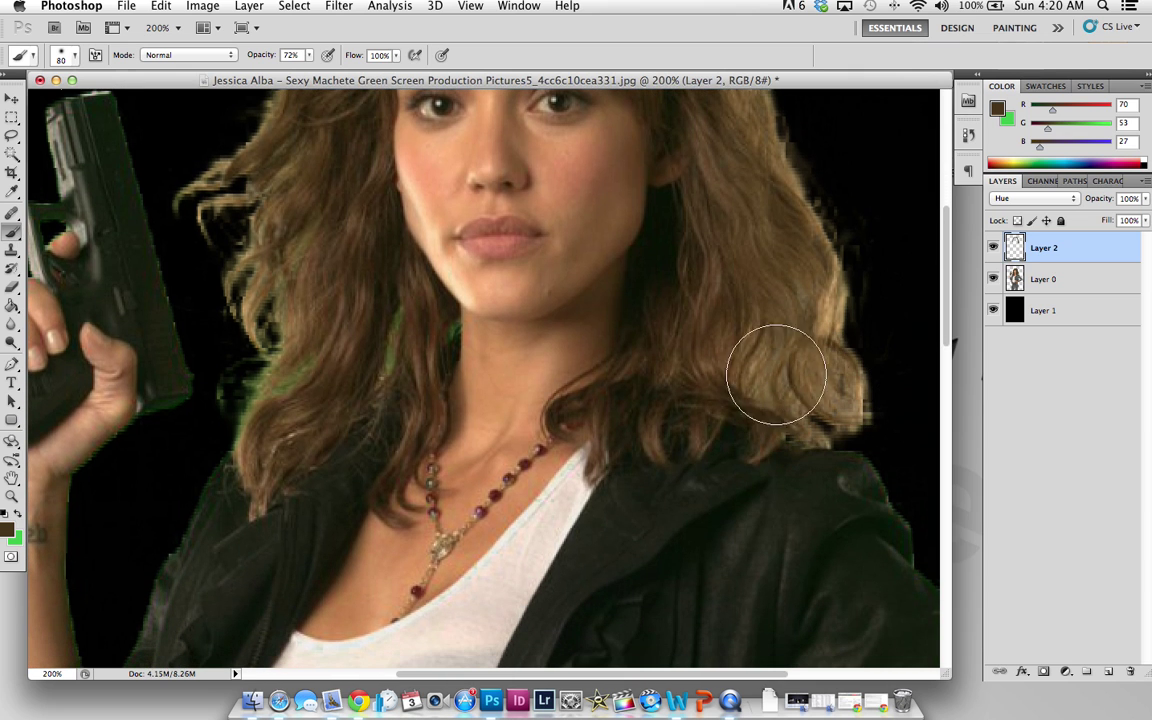
# - Paint the brown over the remaining green in the lower left hair and the locks beside the neck
pyautogui.scroll(2, 760, 360)
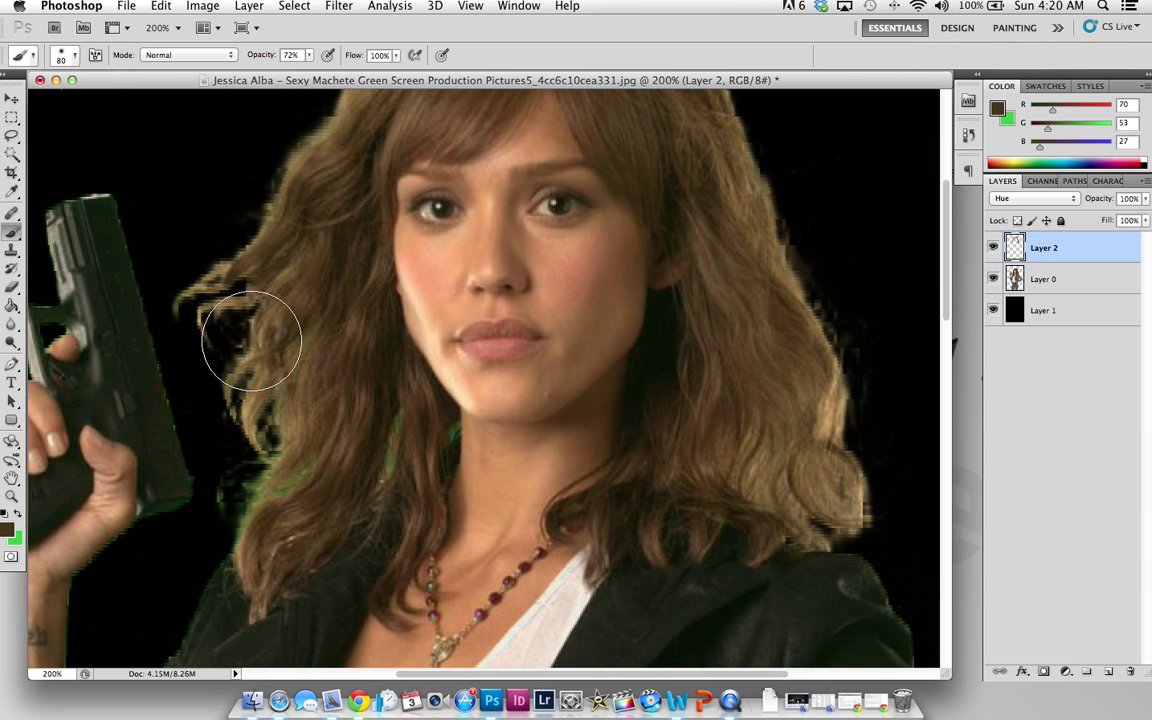
pyautogui.moveTo(251, 341)
pyautogui.mouseDown()
pyautogui.moveTo(257, 493)
pyautogui.moveTo(384, 434)
pyautogui.moveTo(375, 431)
pyautogui.moveTo(410, 431)
pyautogui.moveTo(417, 480)
pyautogui.moveTo(402, 482)
pyautogui.moveTo(391, 417)
pyautogui.mouseUp()
pyautogui.moveTo(246, 312)
pyautogui.mouseDown()
pyautogui.moveTo(210, 291)
pyautogui.moveTo(214, 326)
pyautogui.moveTo(212, 299)
pyautogui.moveTo(265, 338)
pyautogui.moveTo(263, 453)
pyautogui.moveTo(270, 154)
pyautogui.mouseUp()
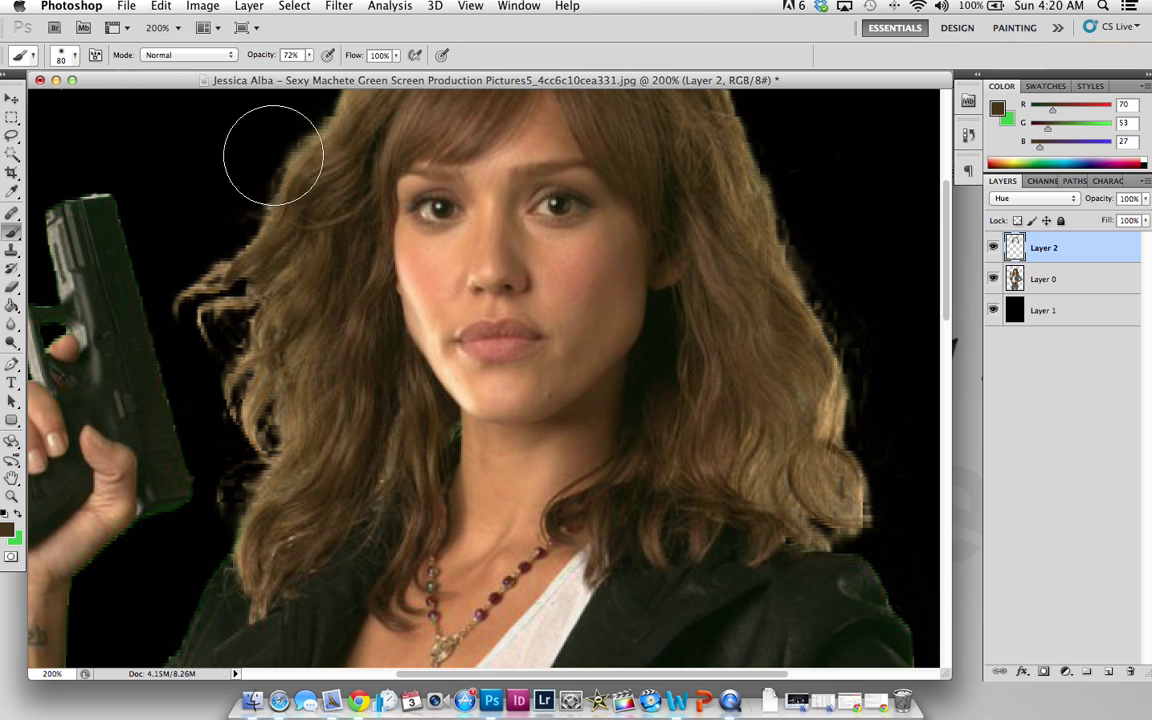
# - Reduce the brush size to 23 px for finer edge work
pyautogui.click(68, 54)
pyautogui.moveTo(71, 99); pyautogui.dragTo(44, 99)
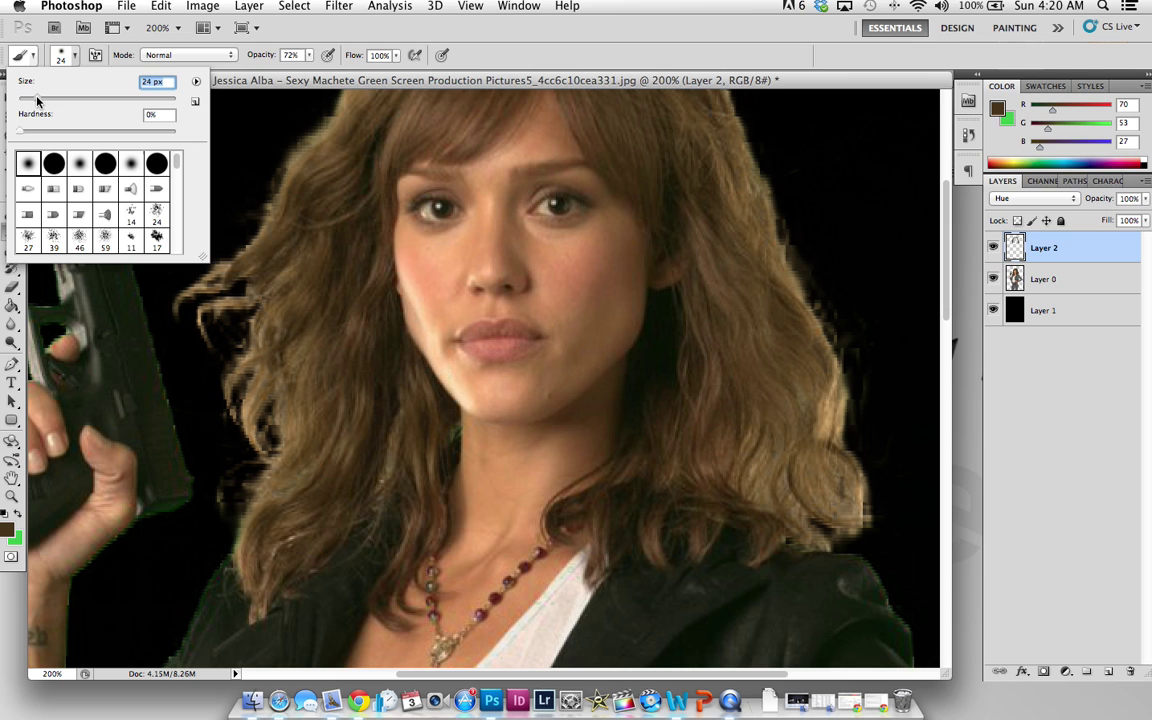
pyautogui.press('Return')
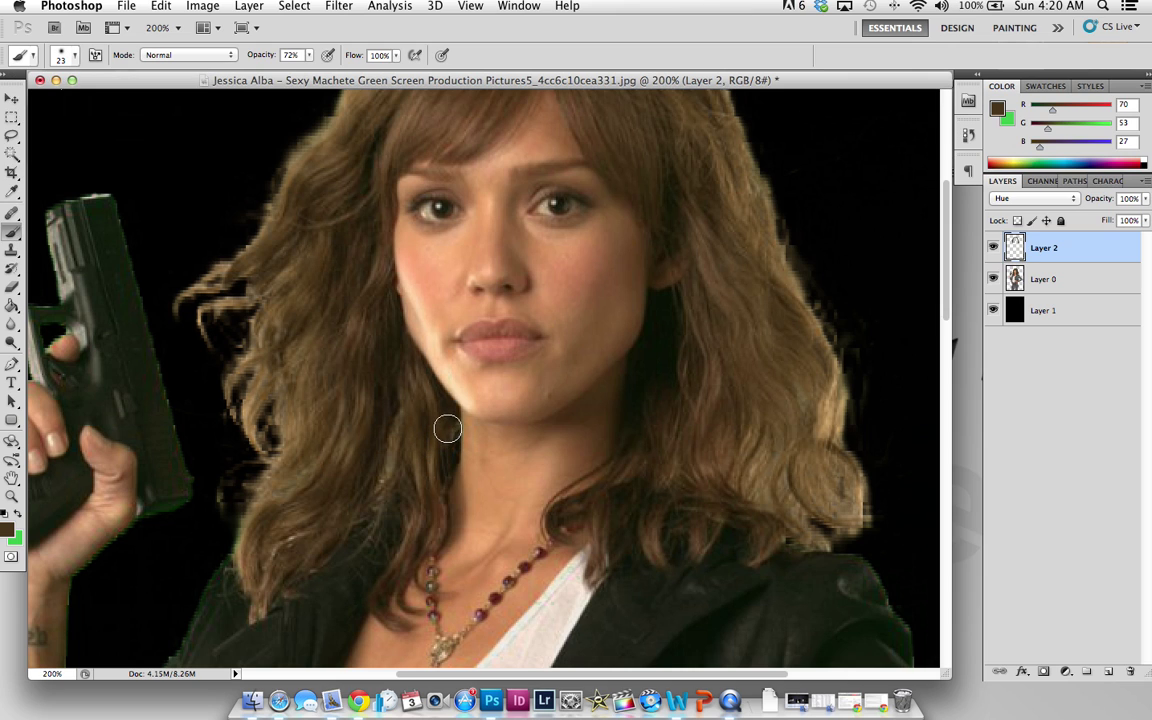
# - Examine the recoloured hair outline, the jacket, and the gun and raised hand for leftover green edges
pyautogui.scroll(5, 447, 429)
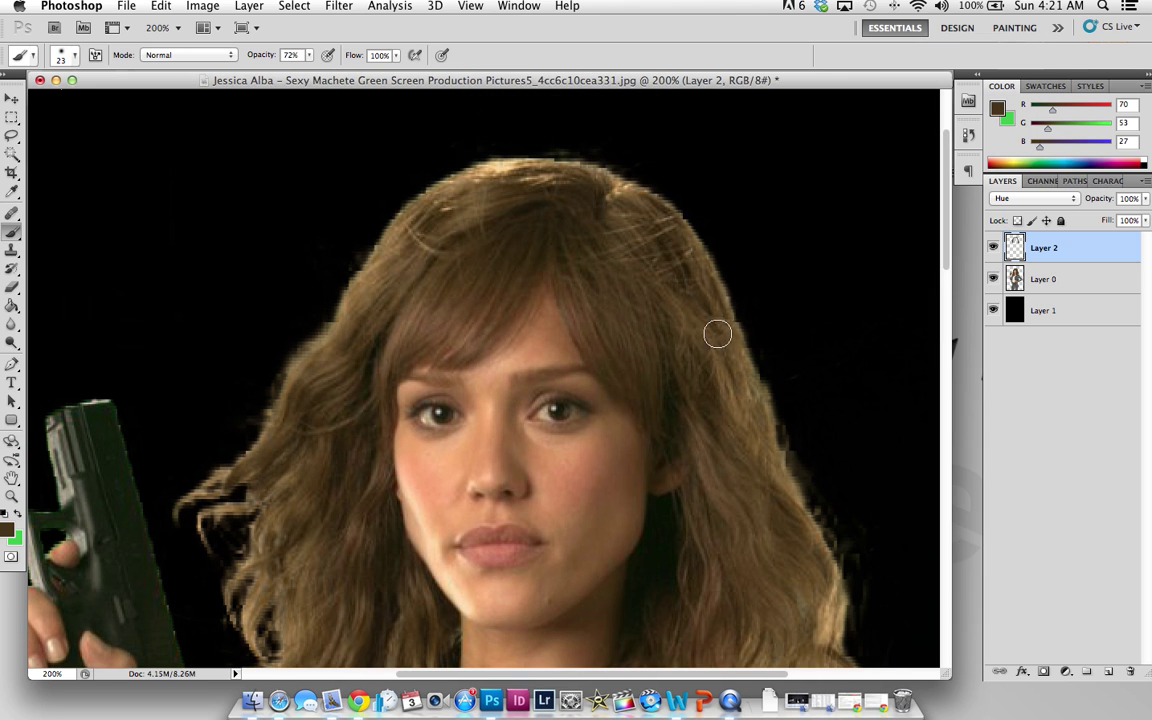
pyautogui.scroll(-6, 534, 331)
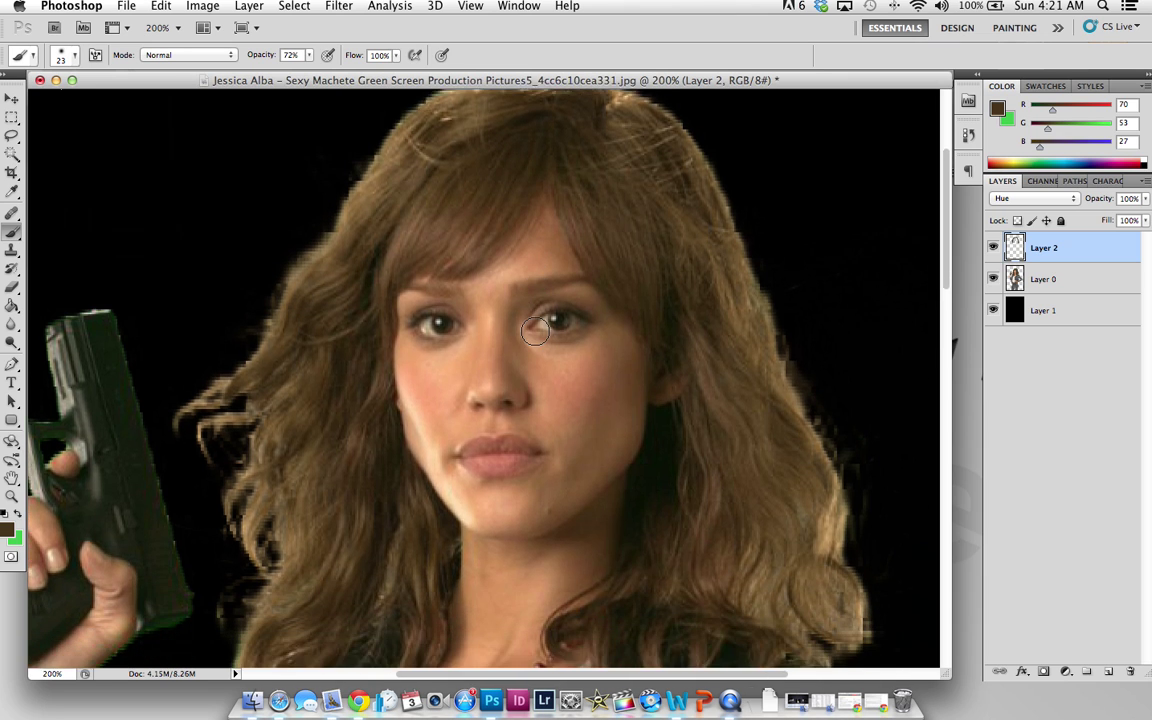
pyautogui.scroll(-8, 534, 331)
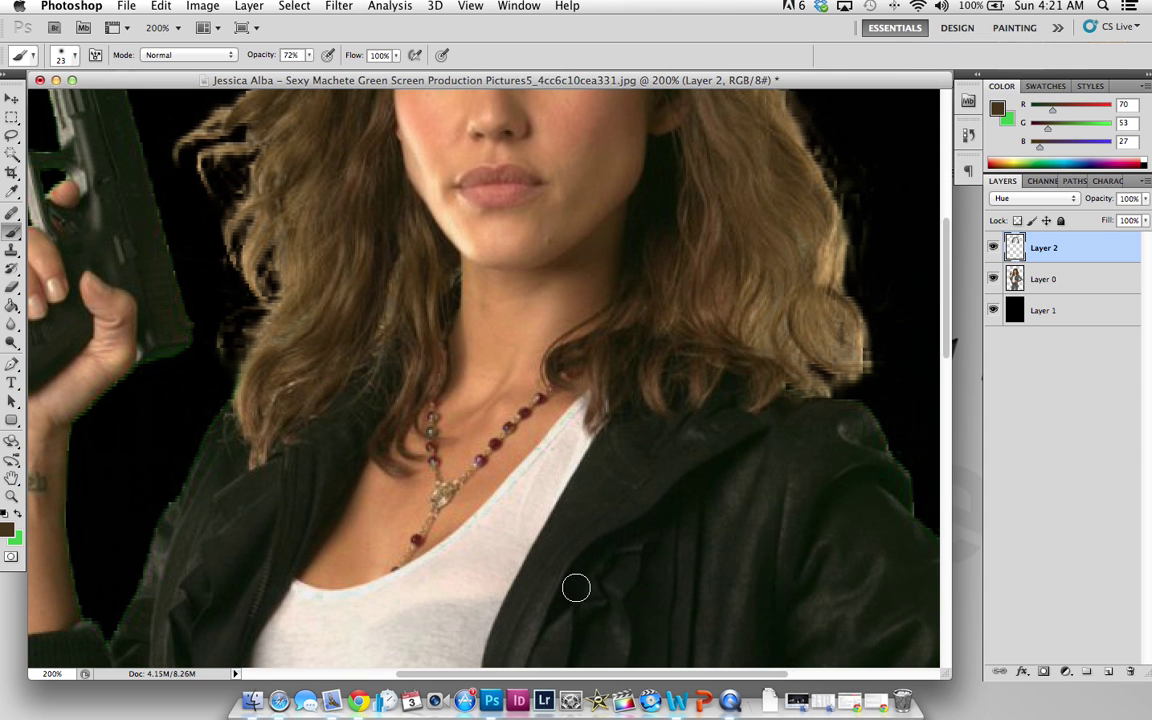
pyautogui.hscroll(-6, 578, 657)
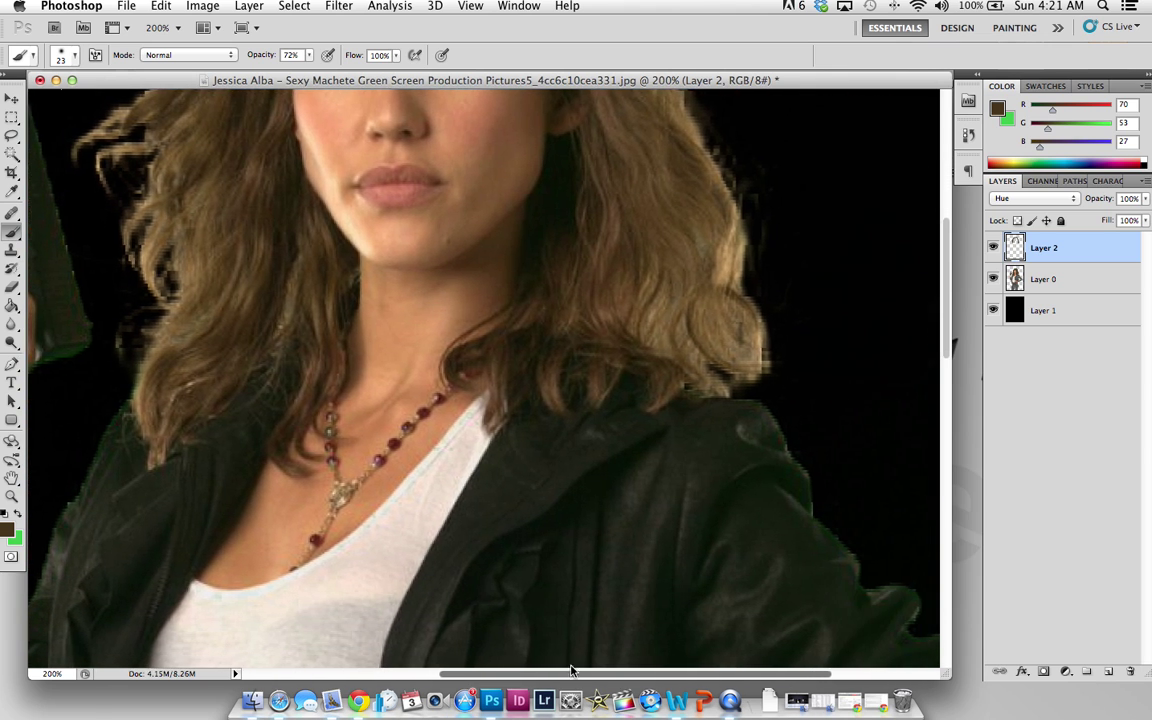
pyautogui.scroll(5, 494, 644)
pyautogui.hscroll(-3, 494, 644)
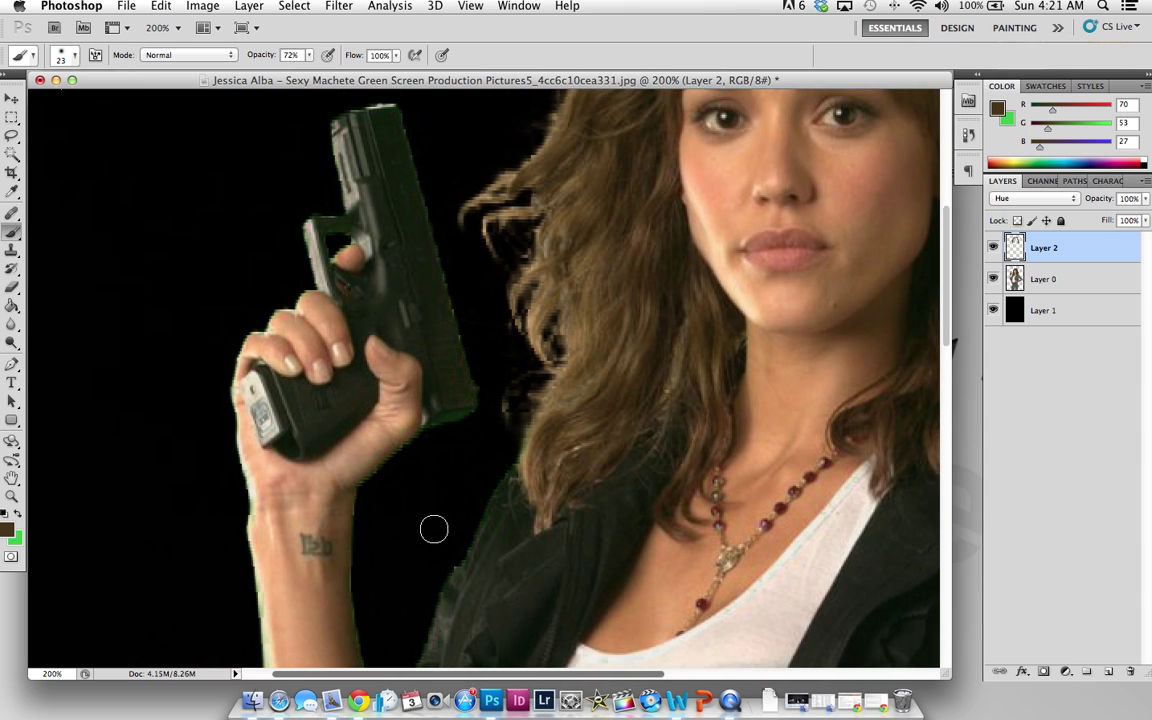
pyautogui.scroll(1, 433, 529)
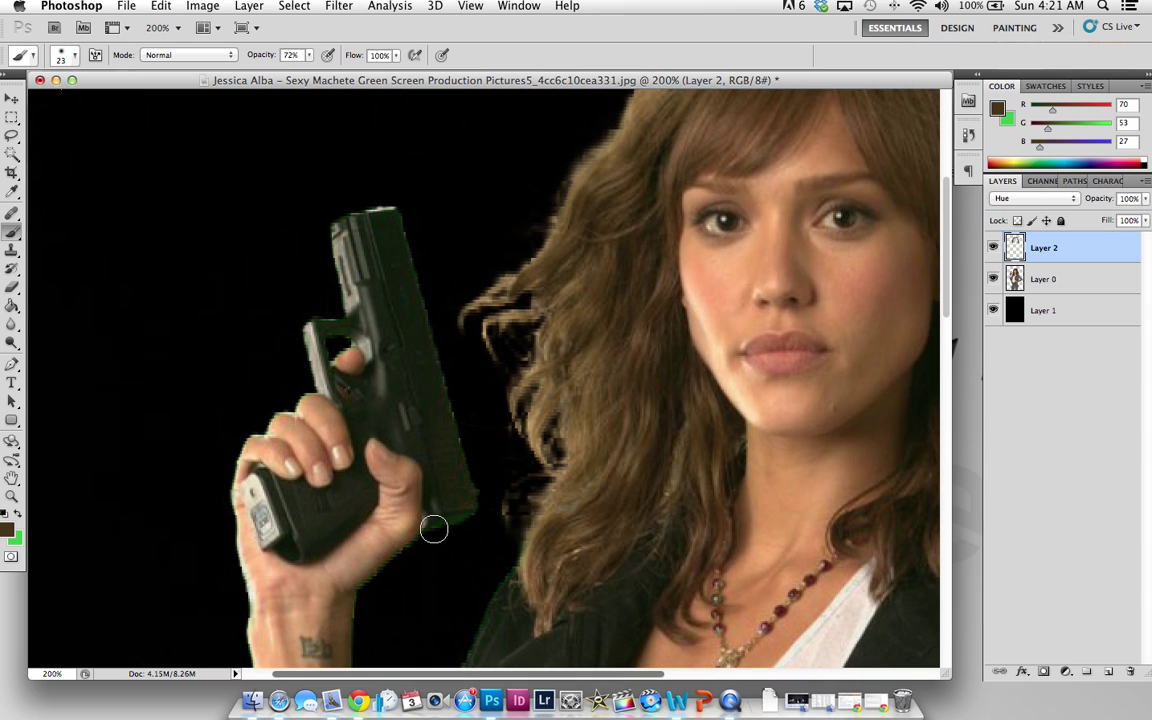
pyautogui.scroll(2, 433, 529)
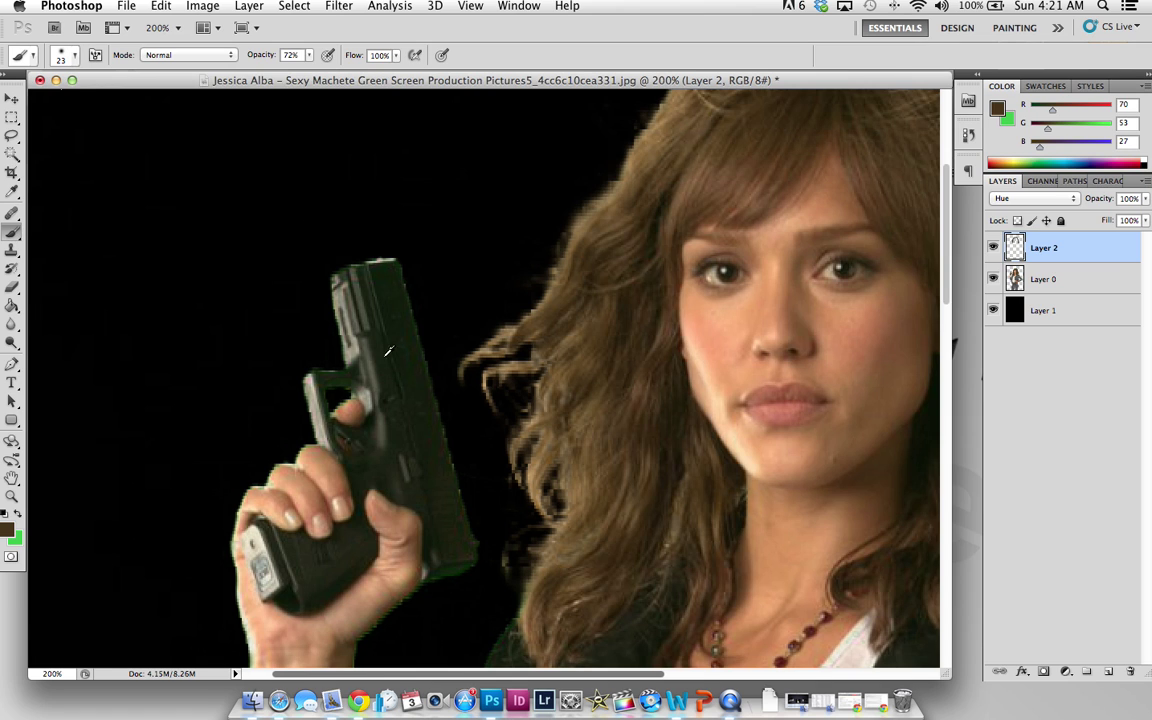
# - Sample the gun's dark tone (RGB 24, 31, 17) and paint along the green edge of its slide
pyautogui.keyDown('alt'); pyautogui.click(409, 390); pyautogui.keyUp('alt')
pyautogui.moveTo(409, 383); pyautogui.dragTo(390, 330)
pyautogui.keyDown('alt'); pyautogui.click(399, 421); pyautogui.keyUp('alt')
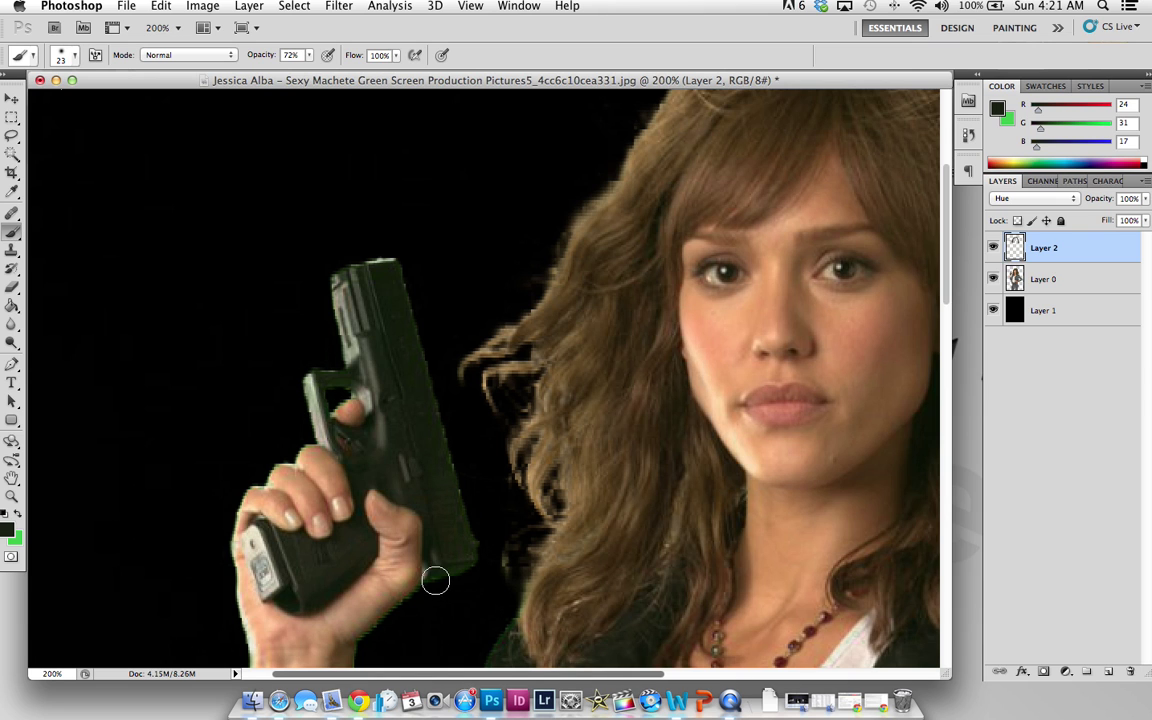
pyautogui.press('super+plus')
pyautogui.scroll(-5, 442, 581)
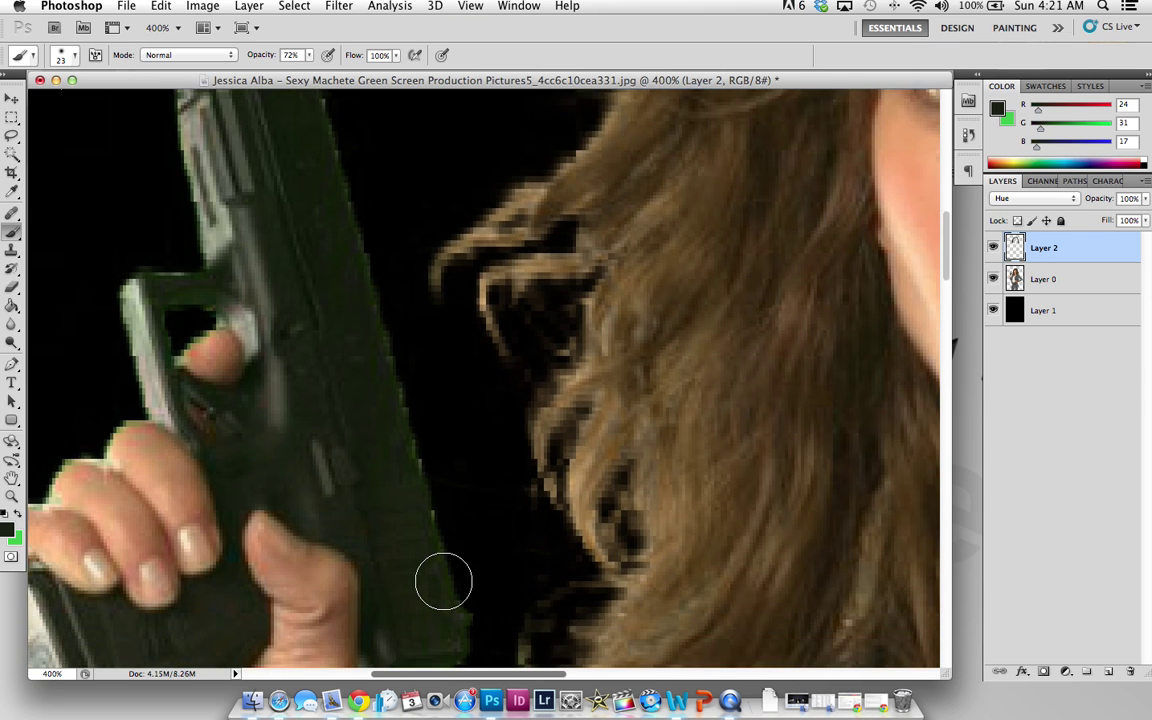
pyautogui.moveTo(393, 325); pyautogui.dragTo(403, 397)
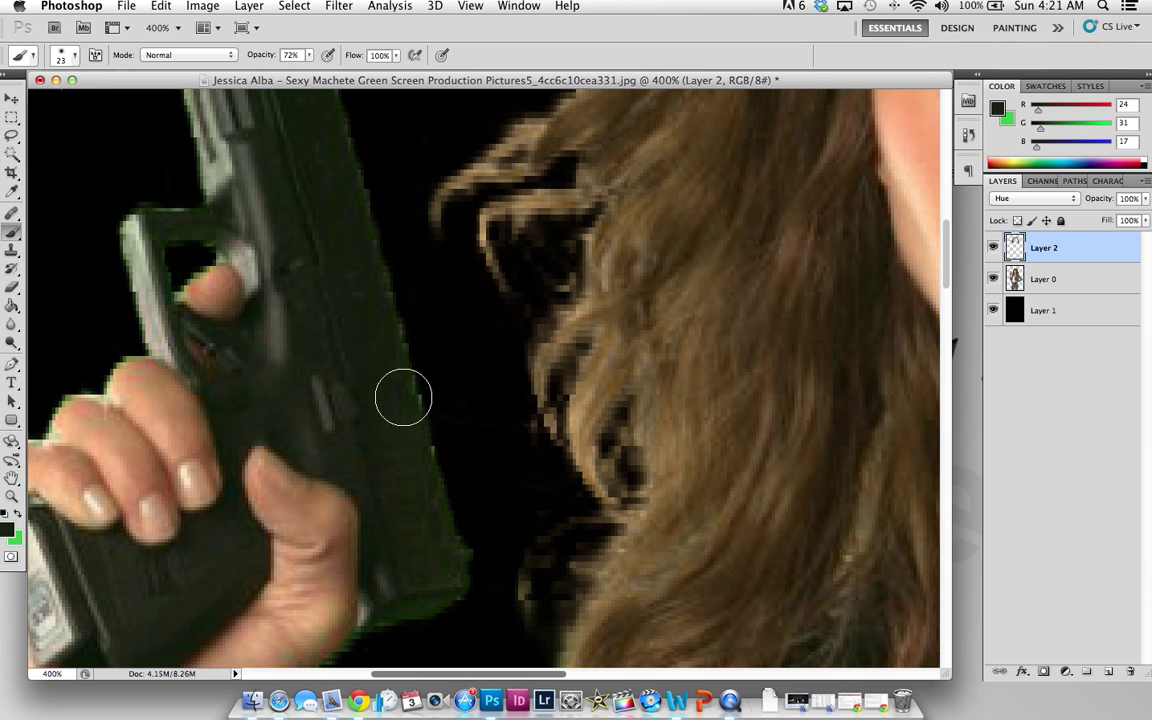
# - Resample a darker gun tone (RGB 21, 27, 13) and paint over the green on the slide edge and around the trigger guard
pyautogui.keyDown('alt'); pyautogui.click(363, 350); pyautogui.keyUp('alt')
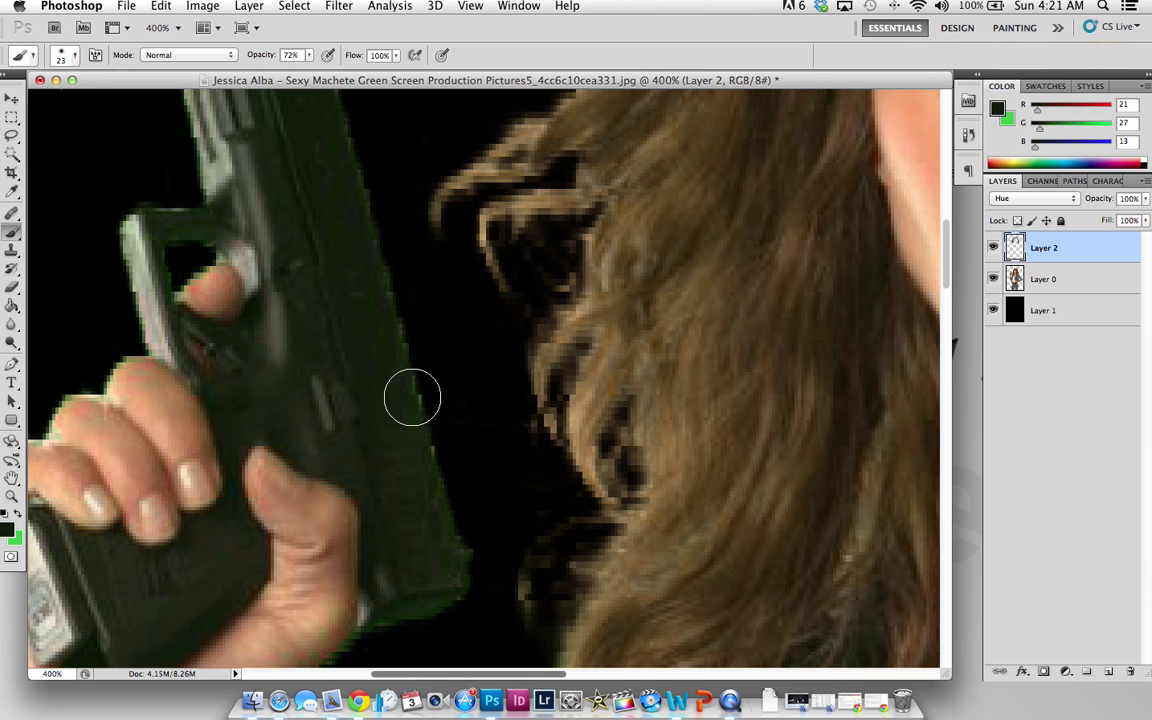
pyautogui.scroll(6, 330, 375)
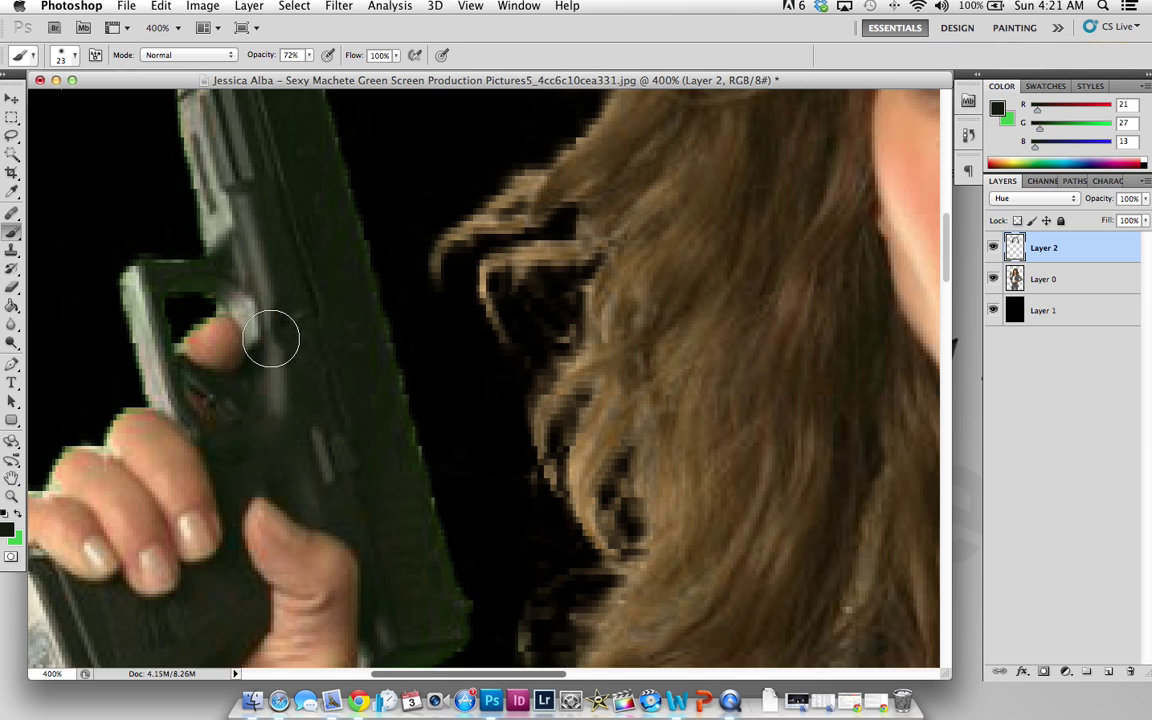
pyautogui.moveTo(337, 257)
pyautogui.mouseDown()
pyautogui.moveTo(326, 380)
pyautogui.moveTo(223, 270)
pyautogui.mouseUp()
pyautogui.scroll(-8, 288, 450)
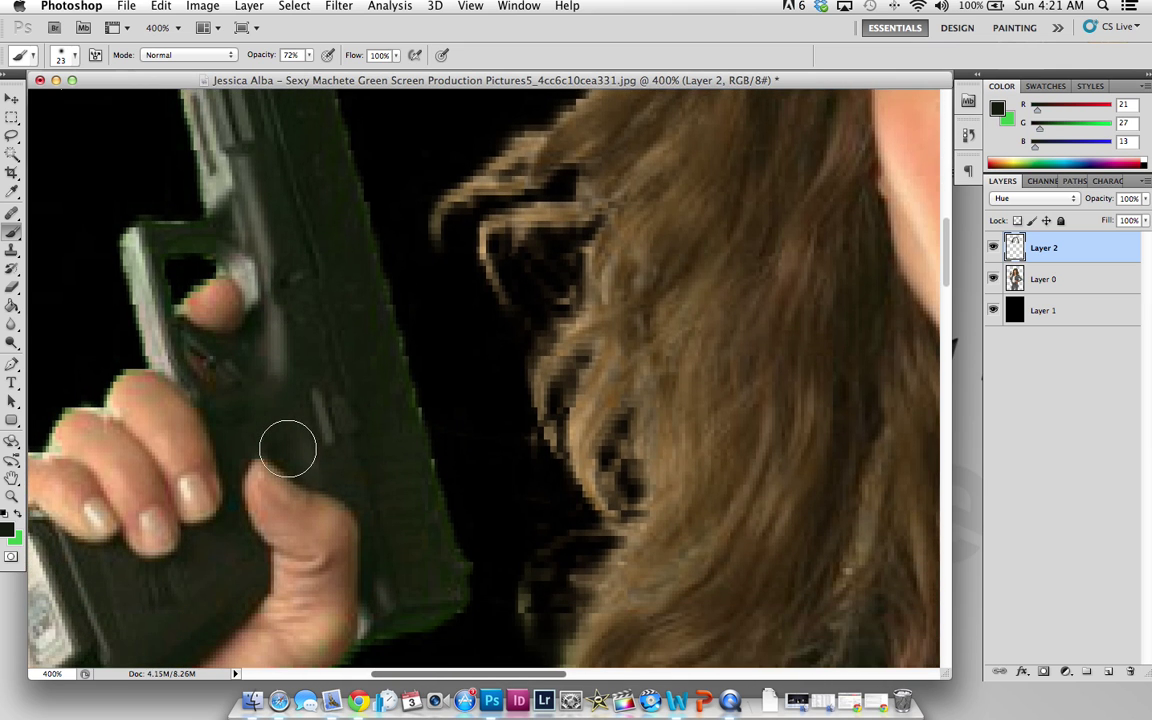
# - Sample the wrist's skin tone (RGB 196, 146, 109) and paint over the green edge below the thumb of the raised hand
pyautogui.scroll(-10, 288, 450)
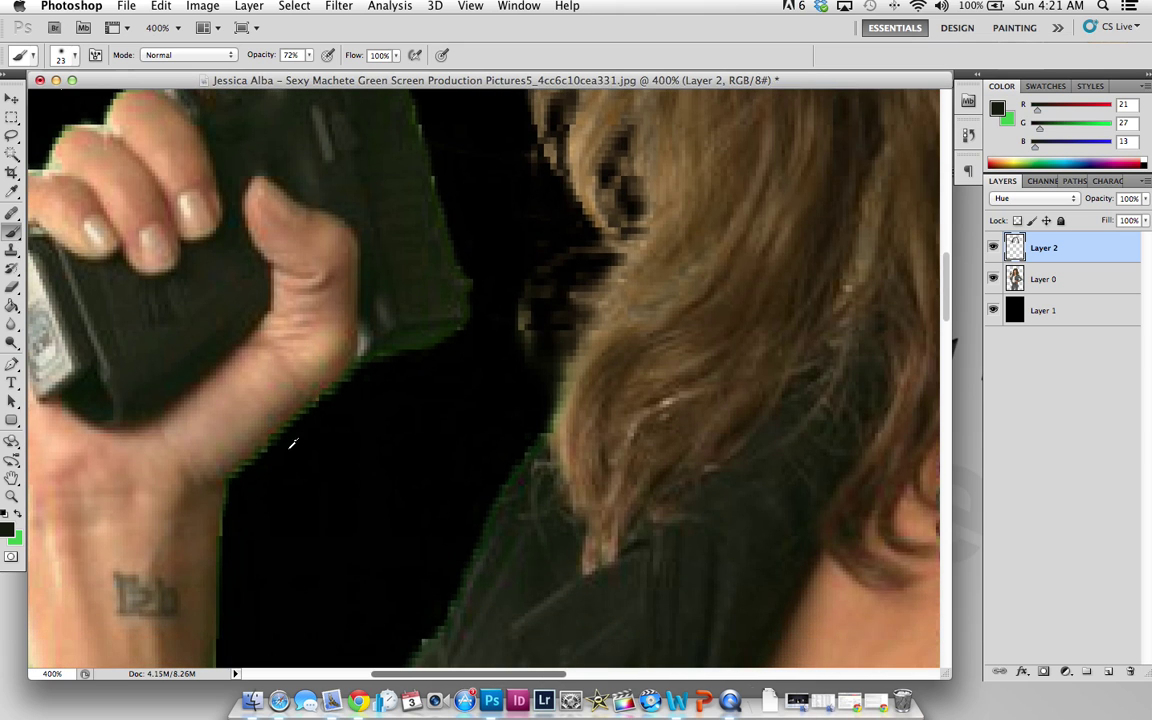
pyautogui.moveTo(274, 386)
pyautogui.mouseDown()
pyautogui.moveTo(278, 360)
pyautogui.moveTo(270, 365)
pyautogui.mouseUp()
pyautogui.keyDown('alt'); pyautogui.click(156, 475); pyautogui.keyUp('alt')
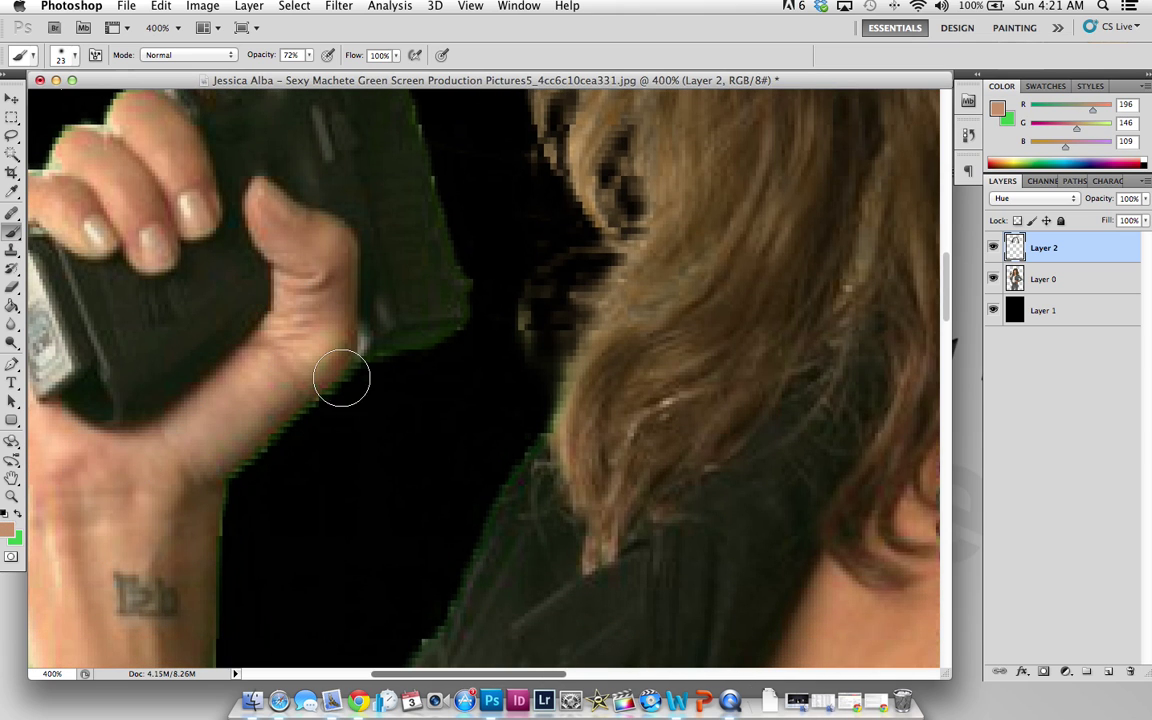
pyautogui.moveTo(261, 454)
pyautogui.mouseDown()
pyautogui.moveTo(205, 508)
pyautogui.moveTo(210, 529)
pyautogui.moveTo(190, 412)
pyautogui.mouseUp()
# - Paint the sampled skin tone over the green fringe along the fingers and the outer edge of the raised hand
pyautogui.scroll(5, 190, 412)
pyautogui.hscroll(-6, 190, 412)
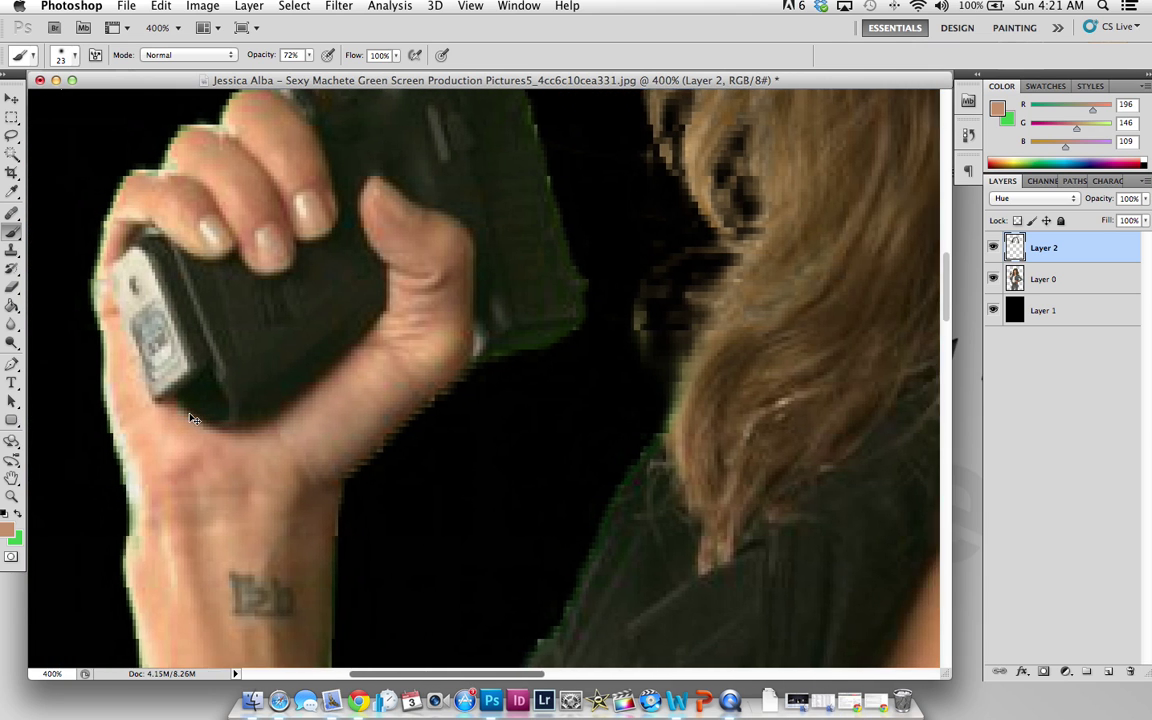
pyautogui.scroll(3, 188, 412)
pyautogui.scroll(3, 224, 200)
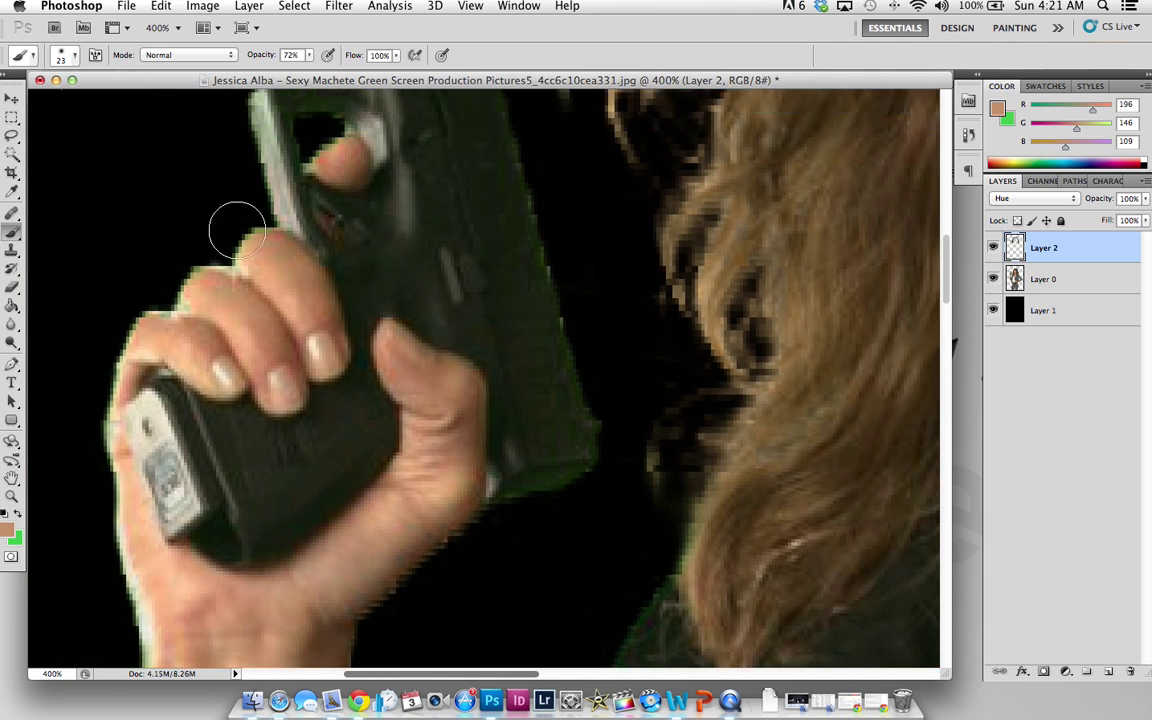
pyautogui.moveTo(119, 364)
pyautogui.mouseDown()
pyautogui.moveTo(95, 381)
pyautogui.moveTo(80, 424)
pyautogui.moveTo(95, 504)
pyautogui.mouseUp()
# - Paint the same skin tone along both edges of the tattooed forearm, from the wrist to the jacket cuff
pyautogui.scroll(-3, 279, 464)
pyautogui.scroll(-10, 279, 464)
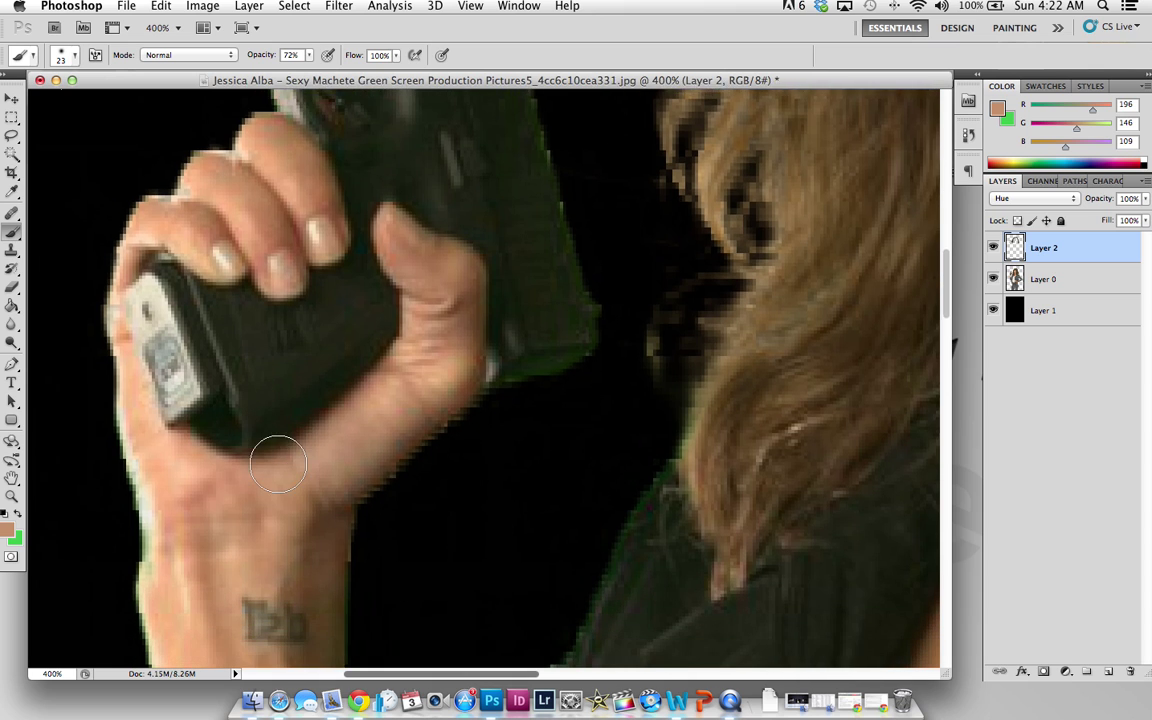
pyautogui.scroll(-3, 279, 464)
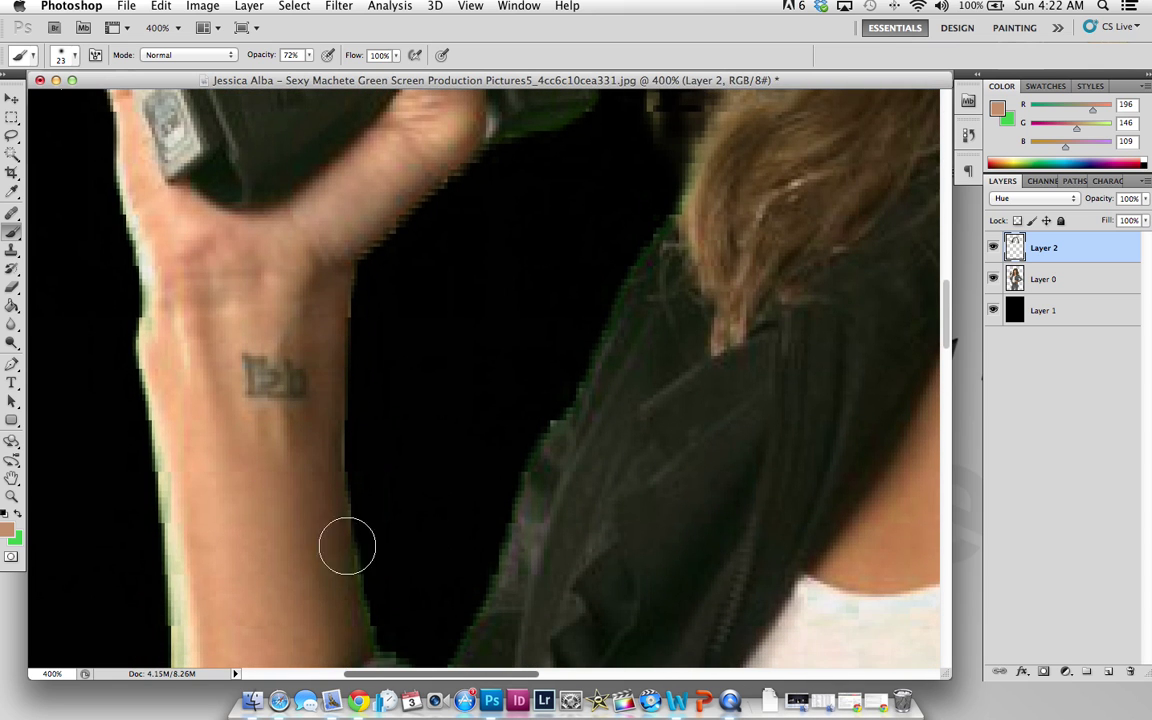
pyautogui.scroll(-4, 425, 565)
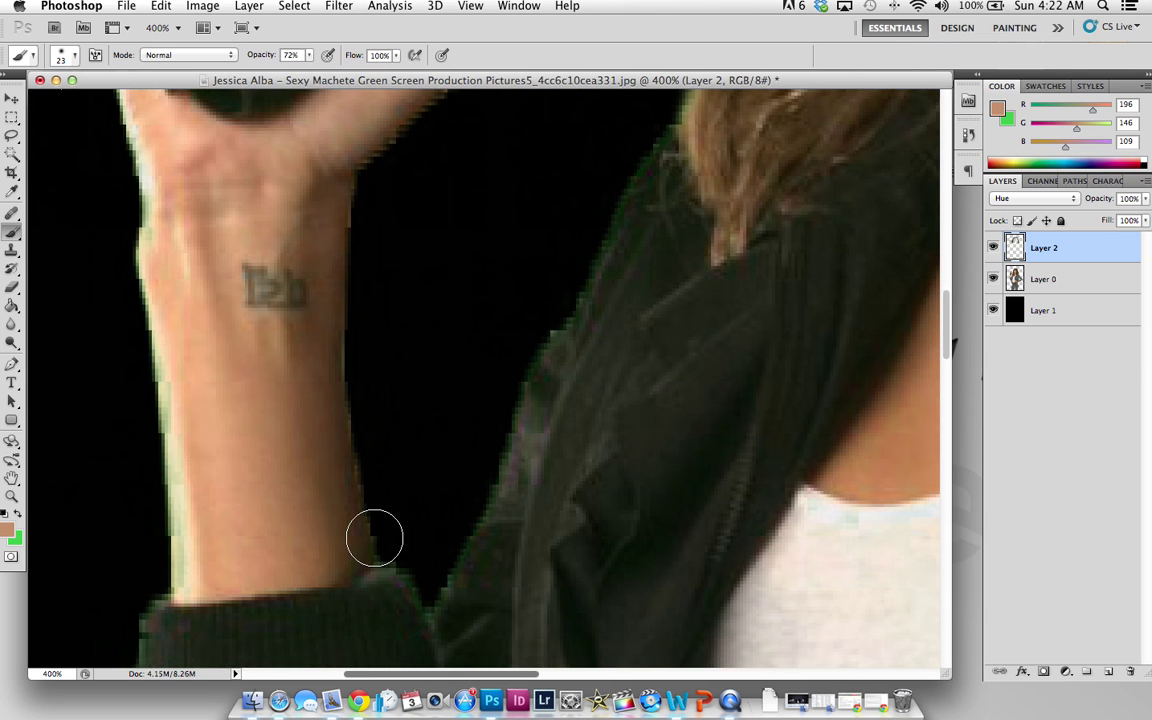
pyautogui.moveTo(146, 220)
pyautogui.mouseDown()
pyautogui.moveTo(128, 318)
pyautogui.moveTo(170, 448)
pyautogui.moveTo(165, 515)
pyautogui.mouseUp()
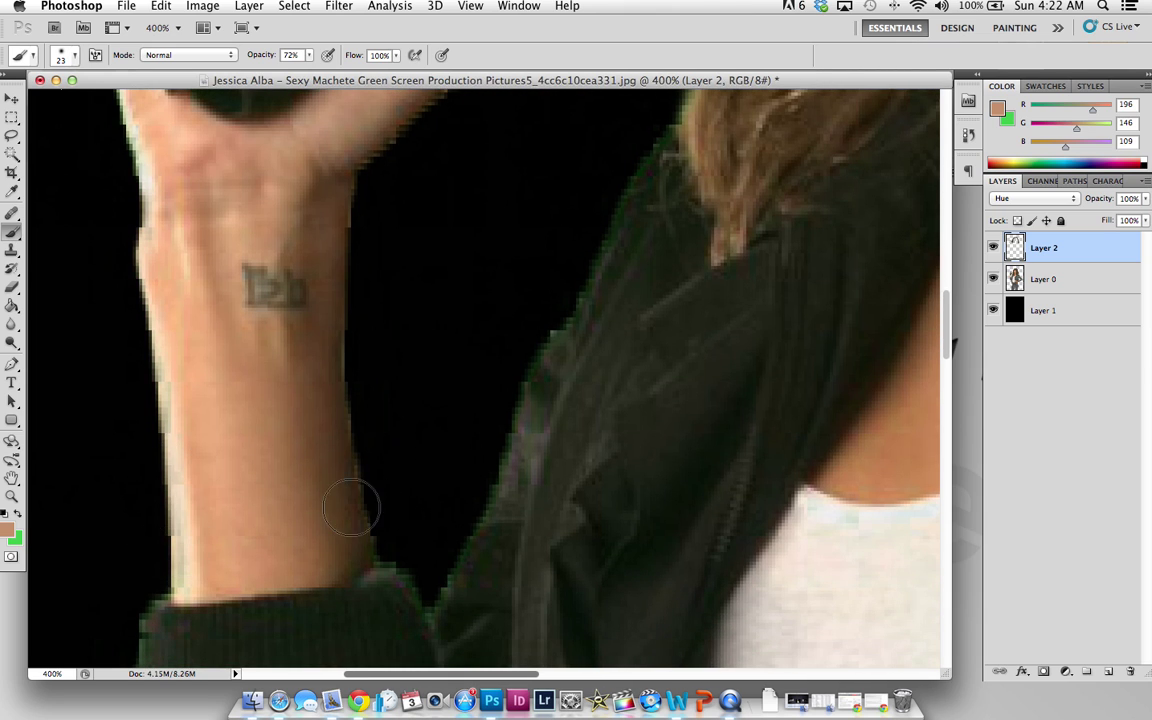
# - Sample the jacket's dark tone (RGB 30, 34, 21) and paint over the green jacket edge facing the raised forearm
pyautogui.keyDown('alt'); pyautogui.click(611, 341); pyautogui.keyUp('alt')
pyautogui.keyDown('alt'); pyautogui.click(672, 355); pyautogui.keyUp('alt')
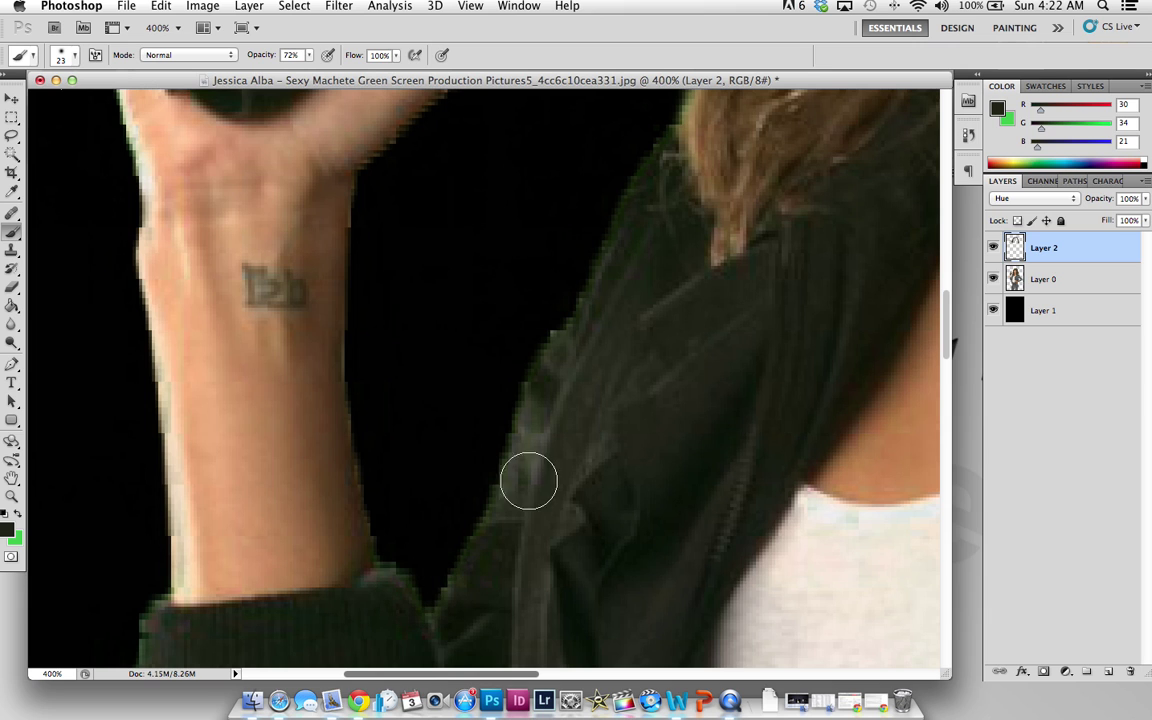
pyautogui.scroll(-10, 579, 259)
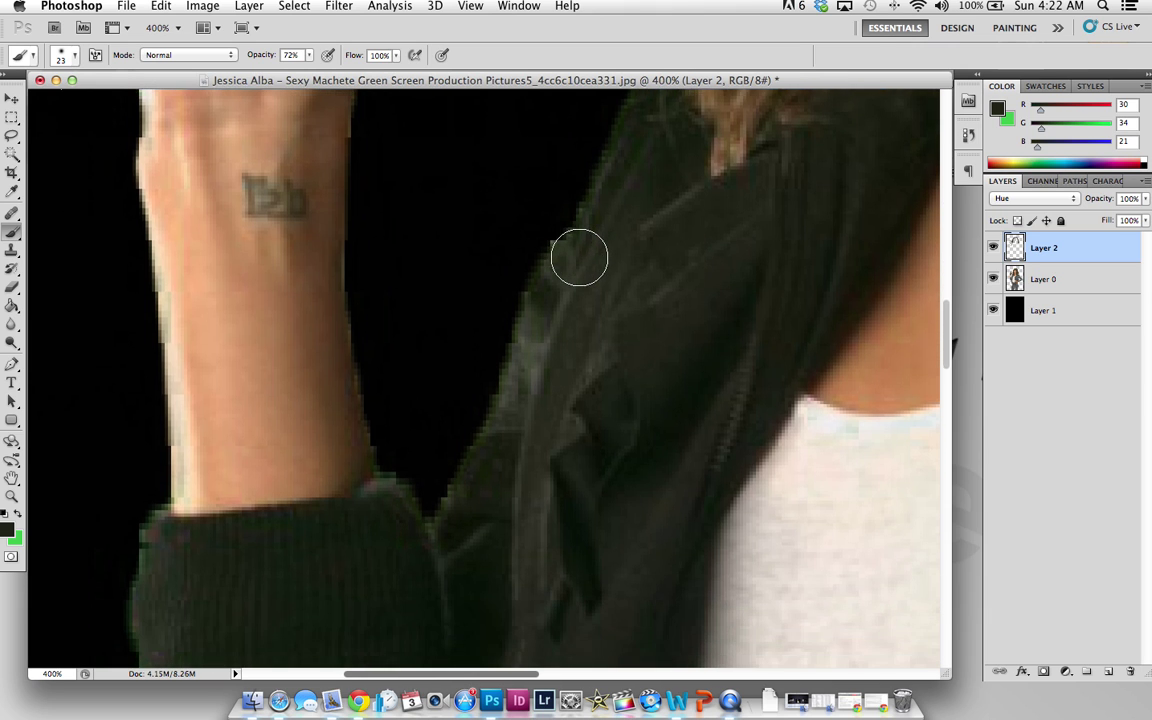
pyautogui.scroll(-8, 579, 259)
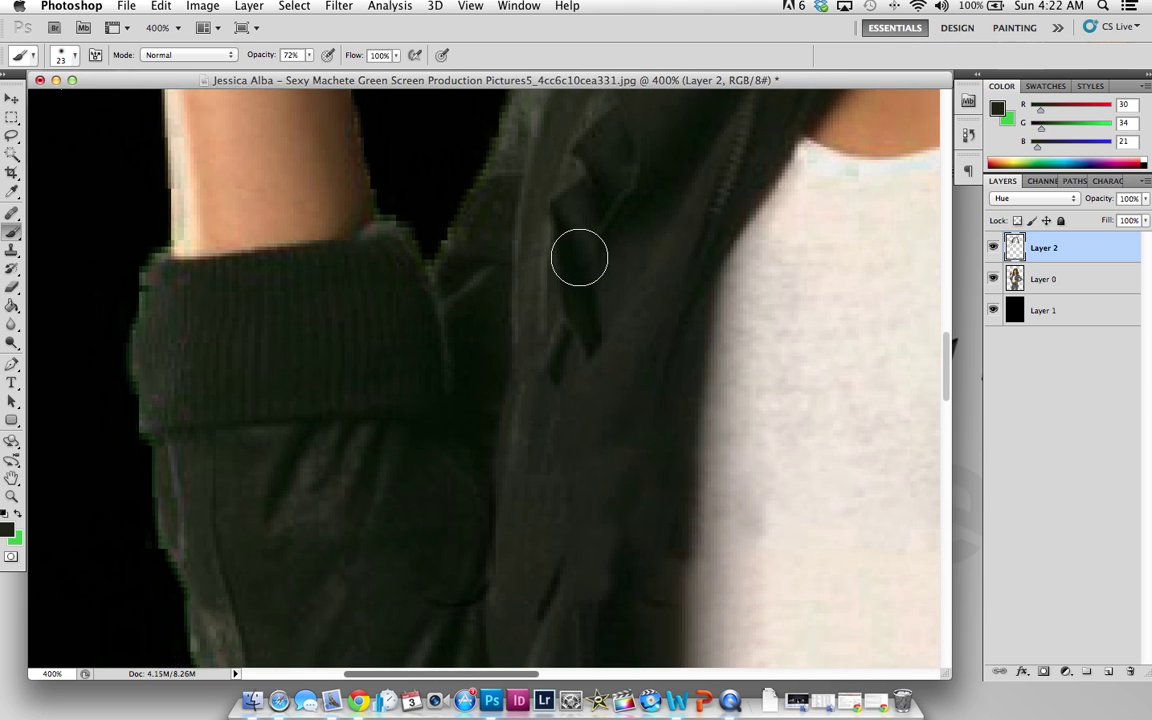
# - Sample the raised arm's sleeve tone (RGB 27, 33, 20) and paint along the green edges of its cuff and sleeve
pyautogui.scroll(1, 110, 150)
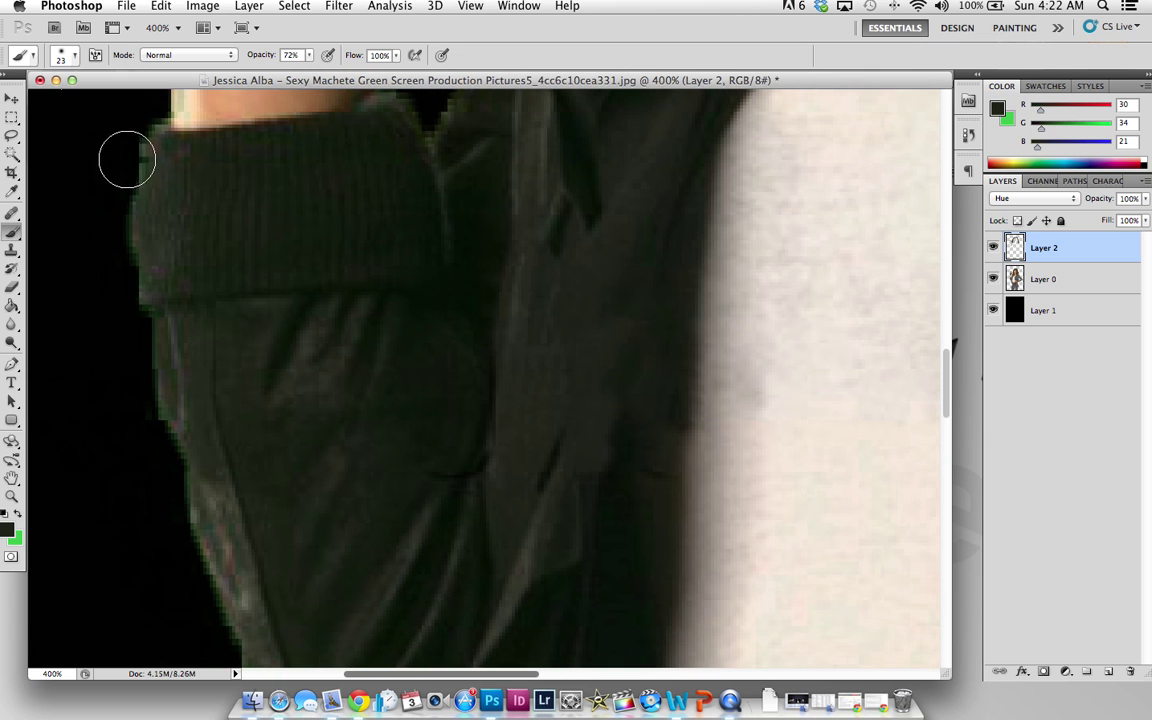
pyautogui.keyDown('alt'); pyautogui.click(217, 343); pyautogui.keyUp('alt')
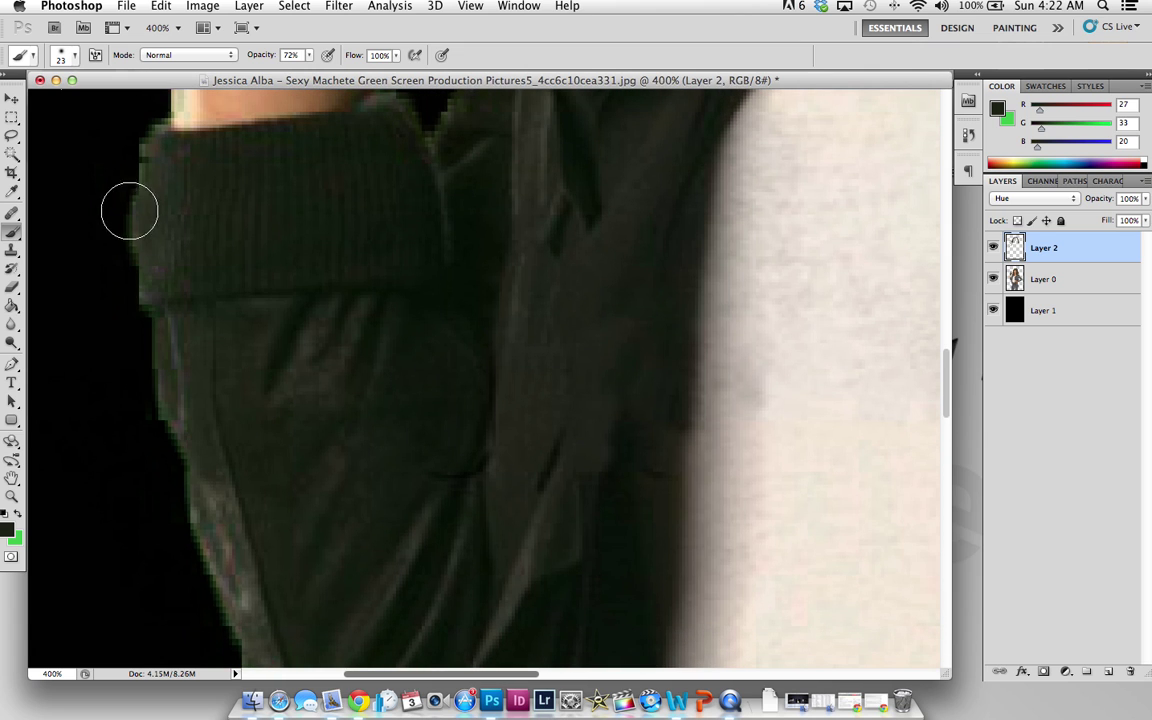
pyautogui.scroll(-1, 283, 530)
# - Review the whole figure at 66.67% in a widened document window, hiding and reshowing the black background layer
pyautogui.press('super+minus')
pyautogui.press('super+minus')
pyautogui.press('super+minus')
pyautogui.press('super+minus')
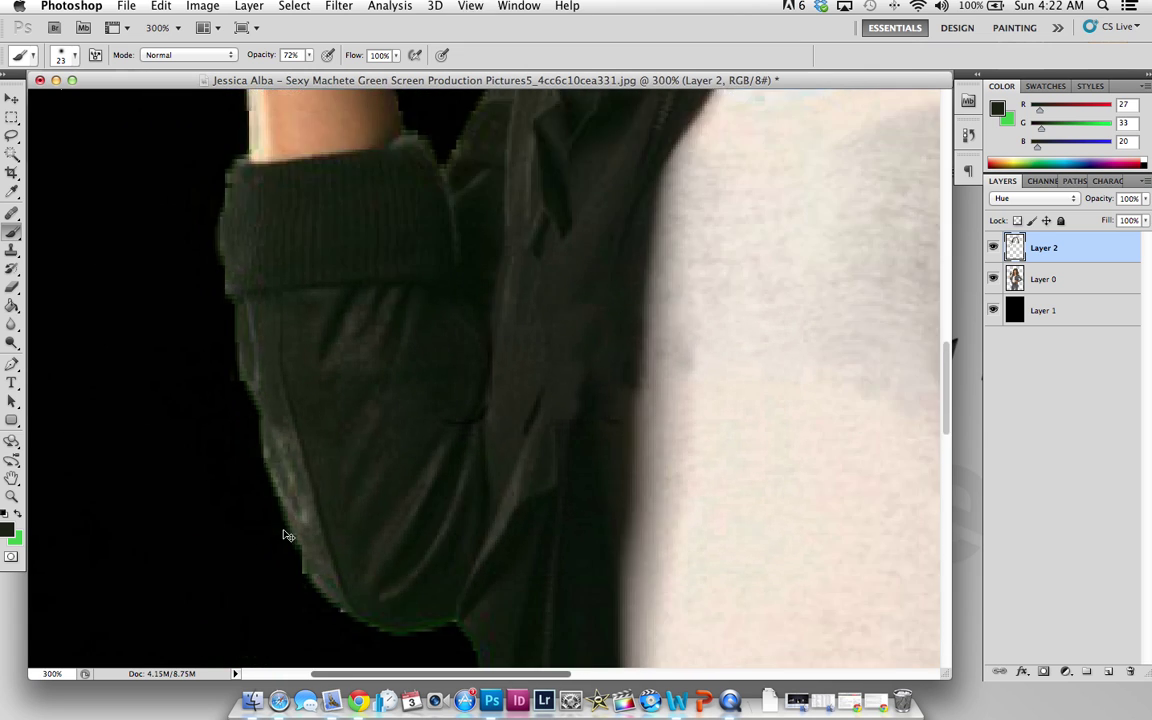
pyautogui.scroll(-3, 283, 538)
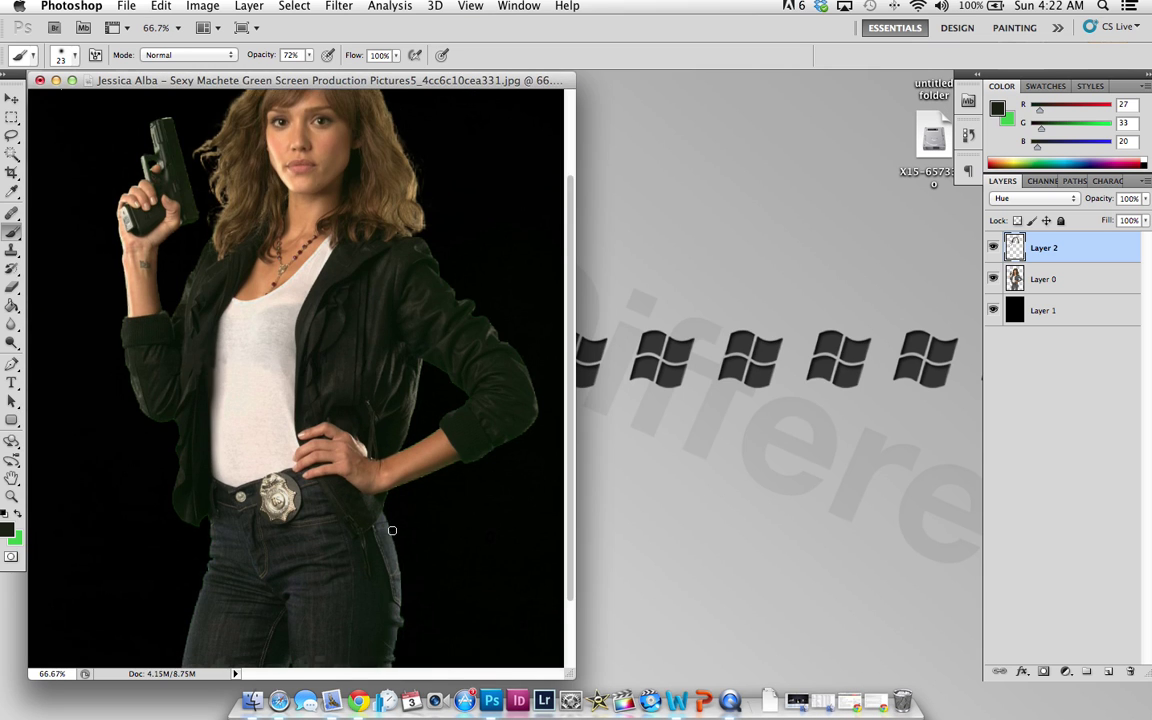
pyautogui.moveTo(569, 677); pyautogui.dragTo(938, 680)
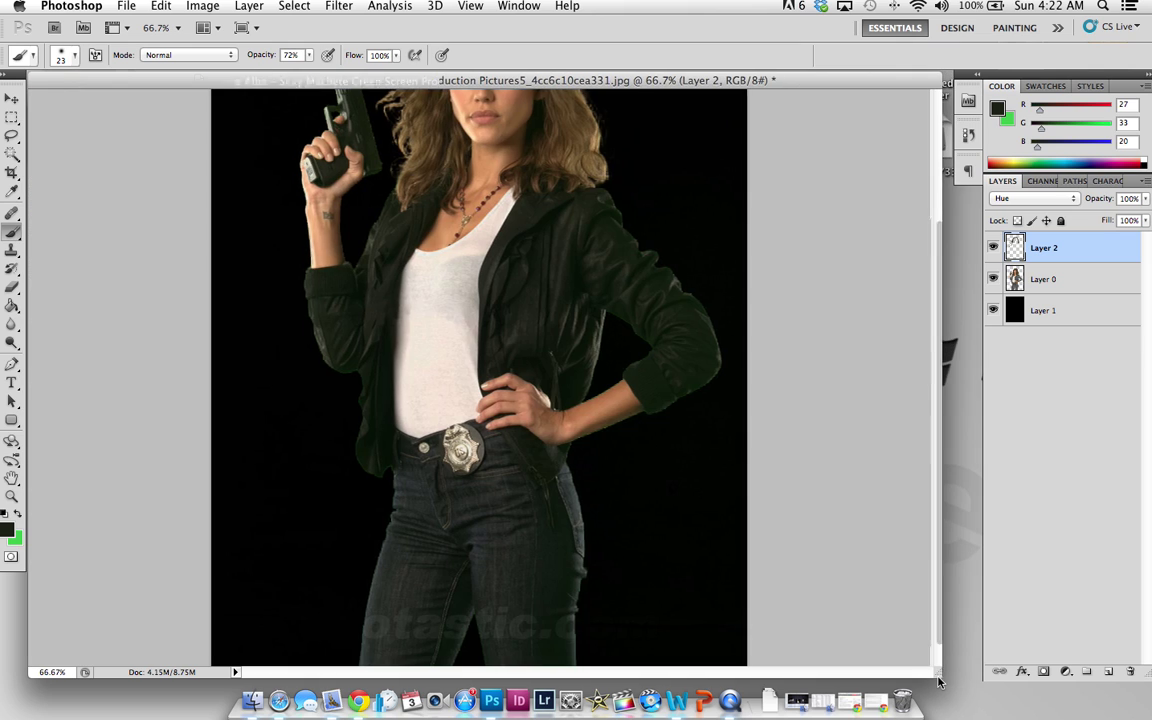
pyautogui.scroll(5, 632, 457)
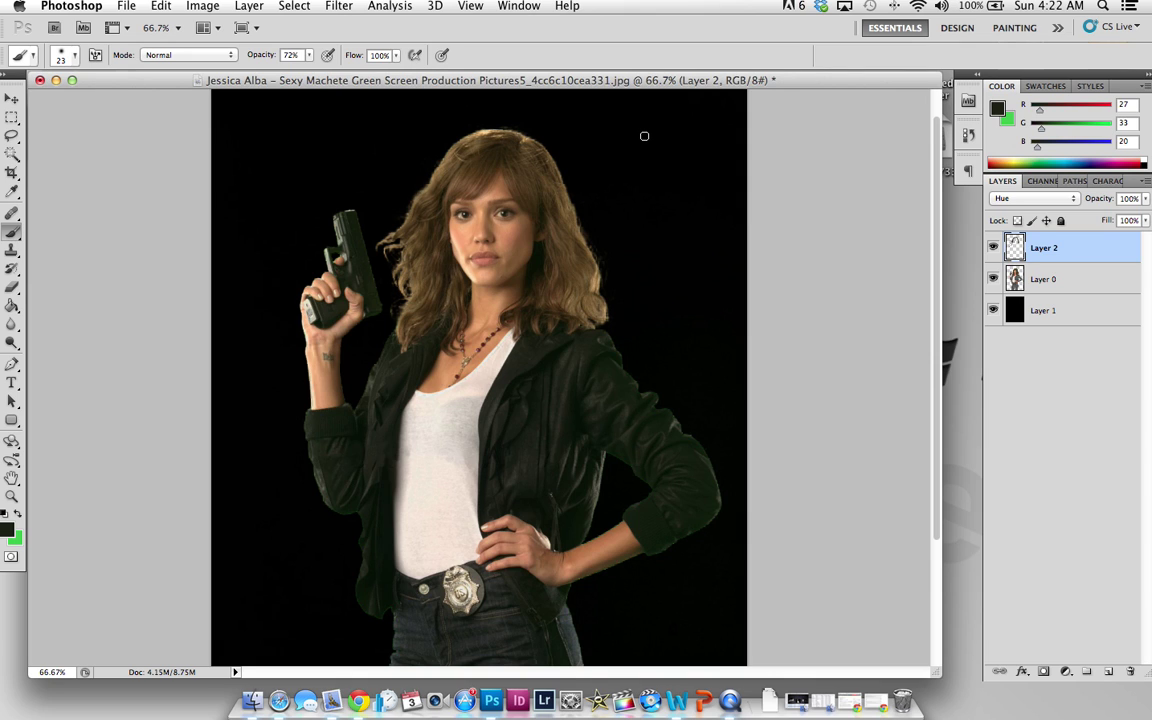
pyautogui.click(993, 312)
pyautogui.click(993, 312)
# - Sample a dark jacket tone (RGB 20, 27, 17) and paint over the green on the shoulder and sleeve of the bent arm
pyautogui.press('super+plus')
pyautogui.press('super+plus')
pyautogui.press('super+plus')
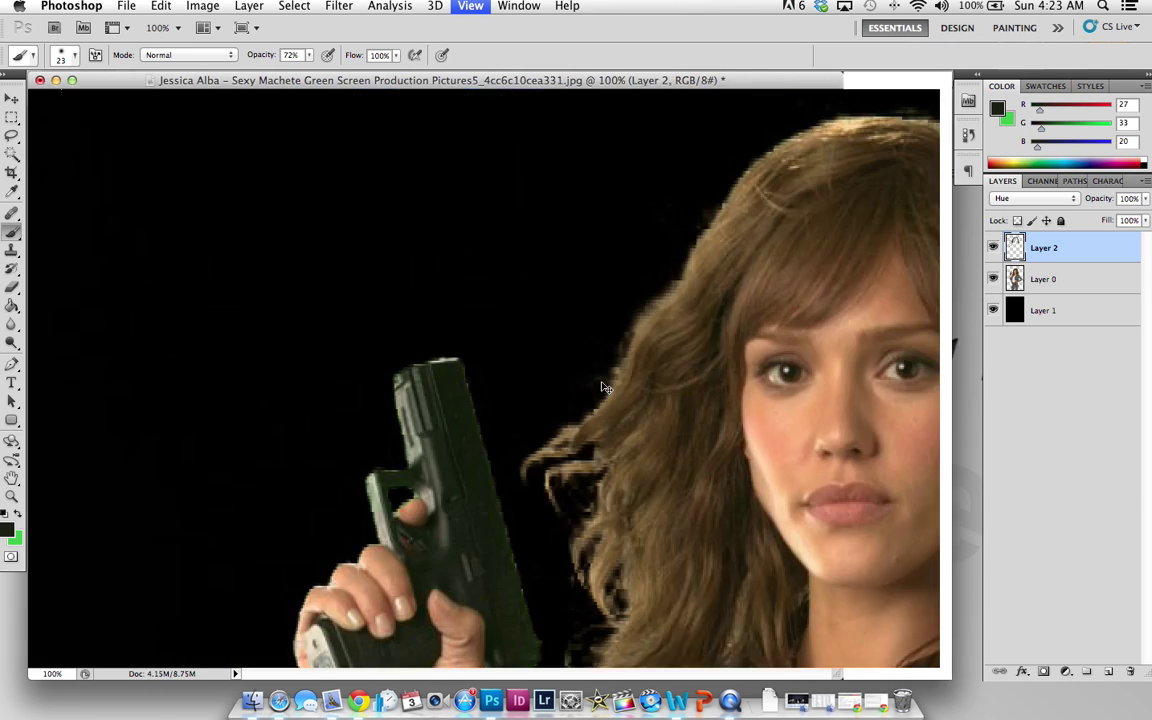
pyautogui.hscroll(10, 517, 660)
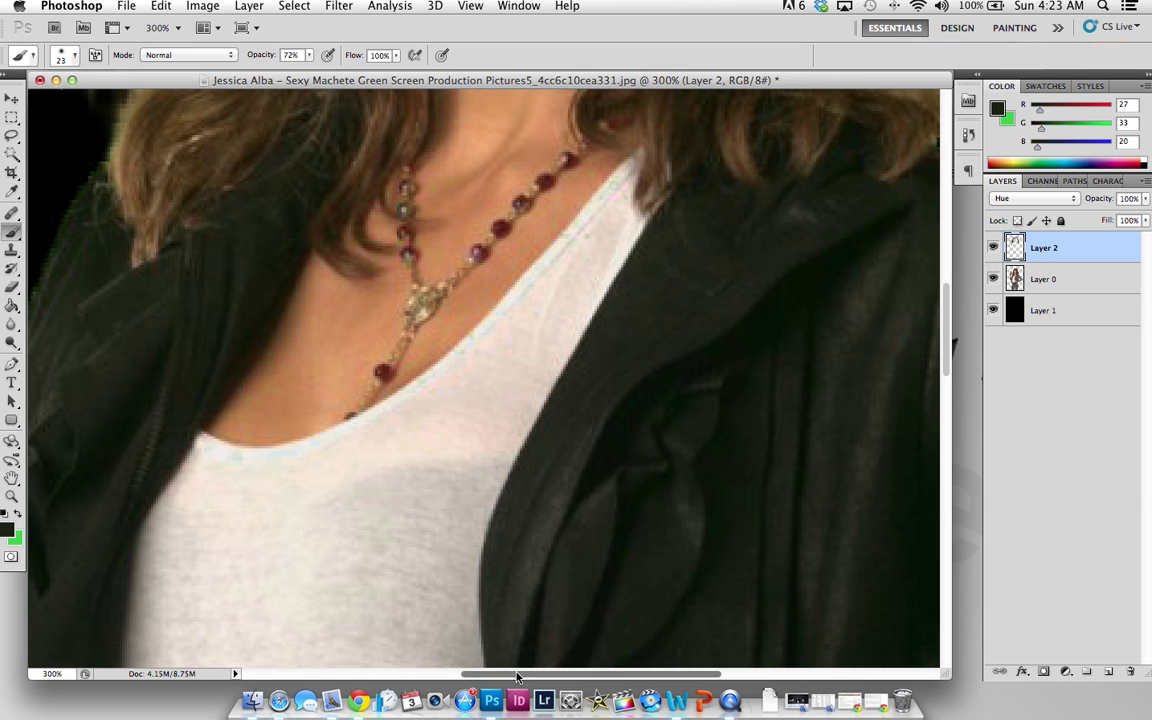
pyautogui.scroll(-4, 624, 518)
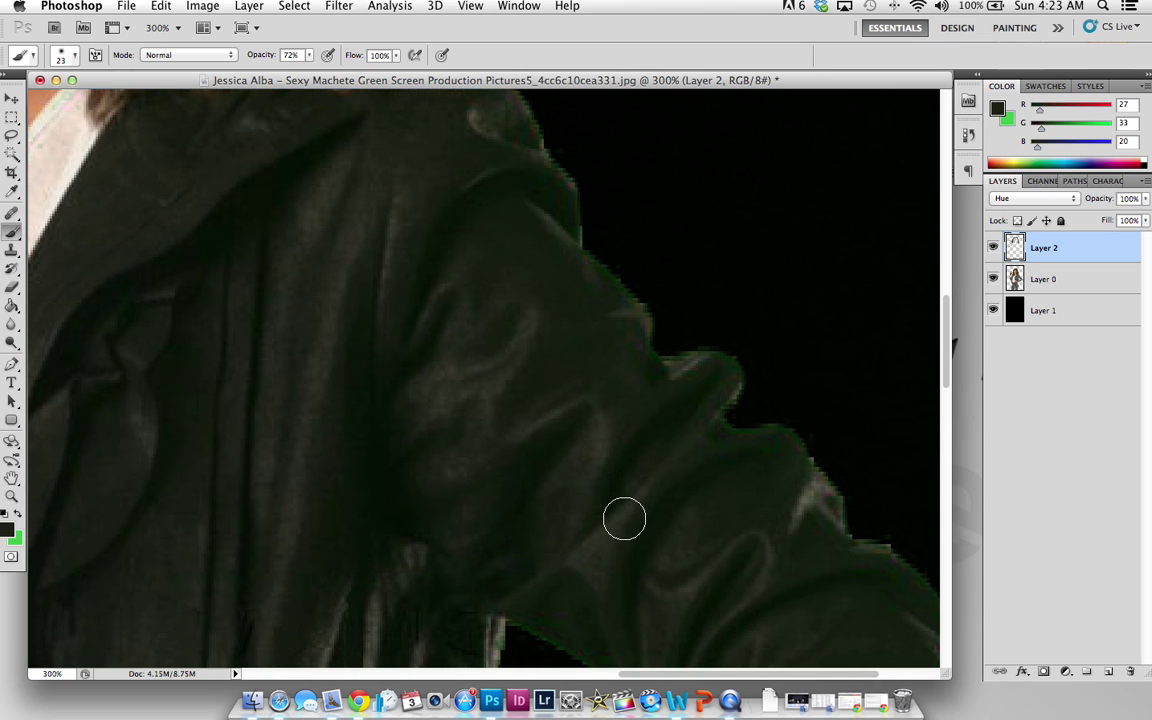
pyautogui.keyDown('alt'); pyautogui.click(226, 415); pyautogui.keyUp('alt')
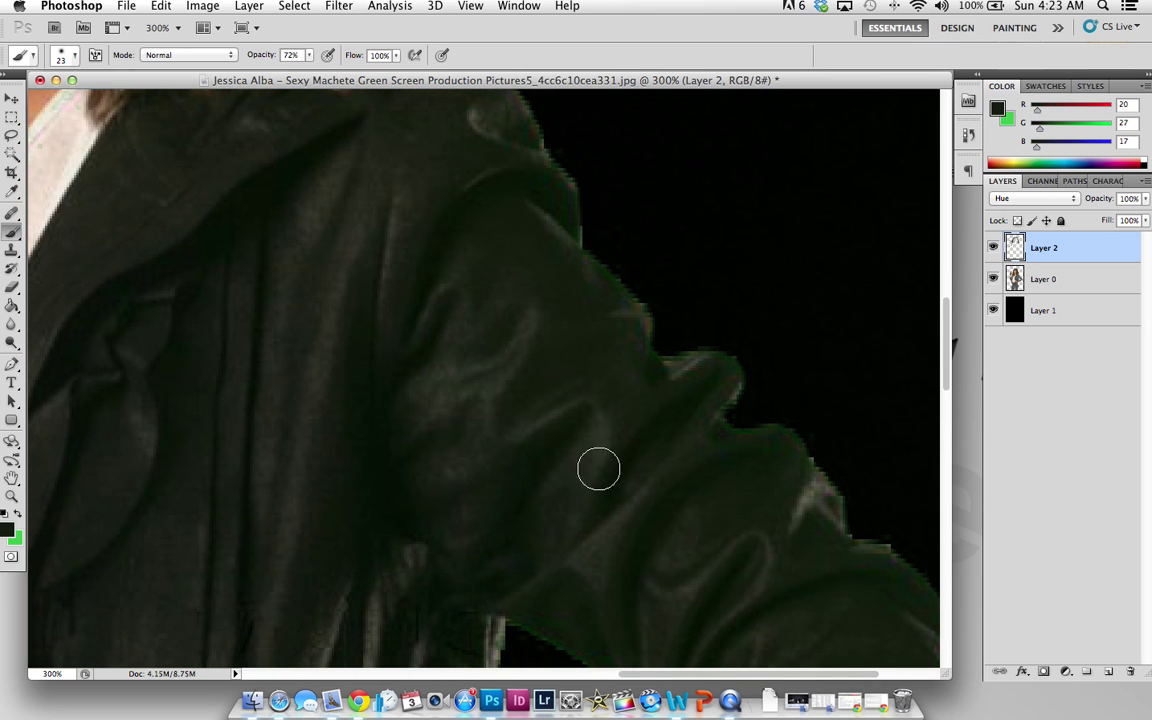
# - Show the whole figure again at 66.67% and move the document window to the middle of the workspace
pyautogui.press('super+minus')
pyautogui.press('super+minus')
pyautogui.press('super+minus')
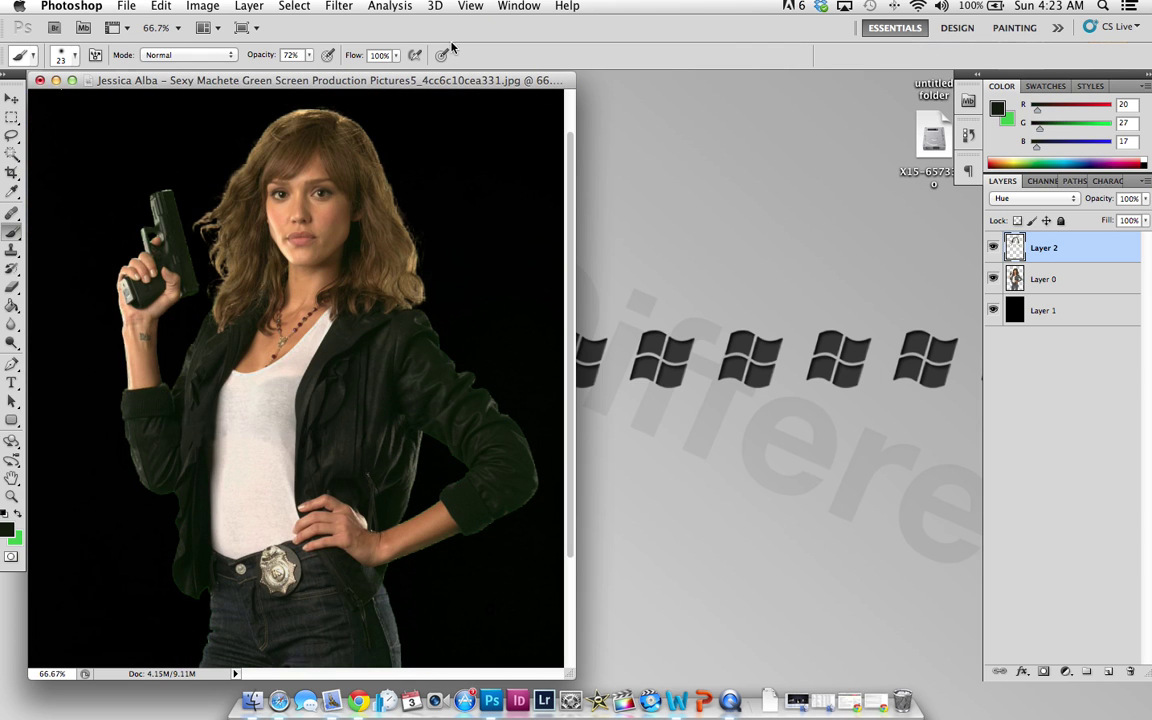
pyautogui.moveTo(451, 80); pyautogui.dragTo(641, 82)
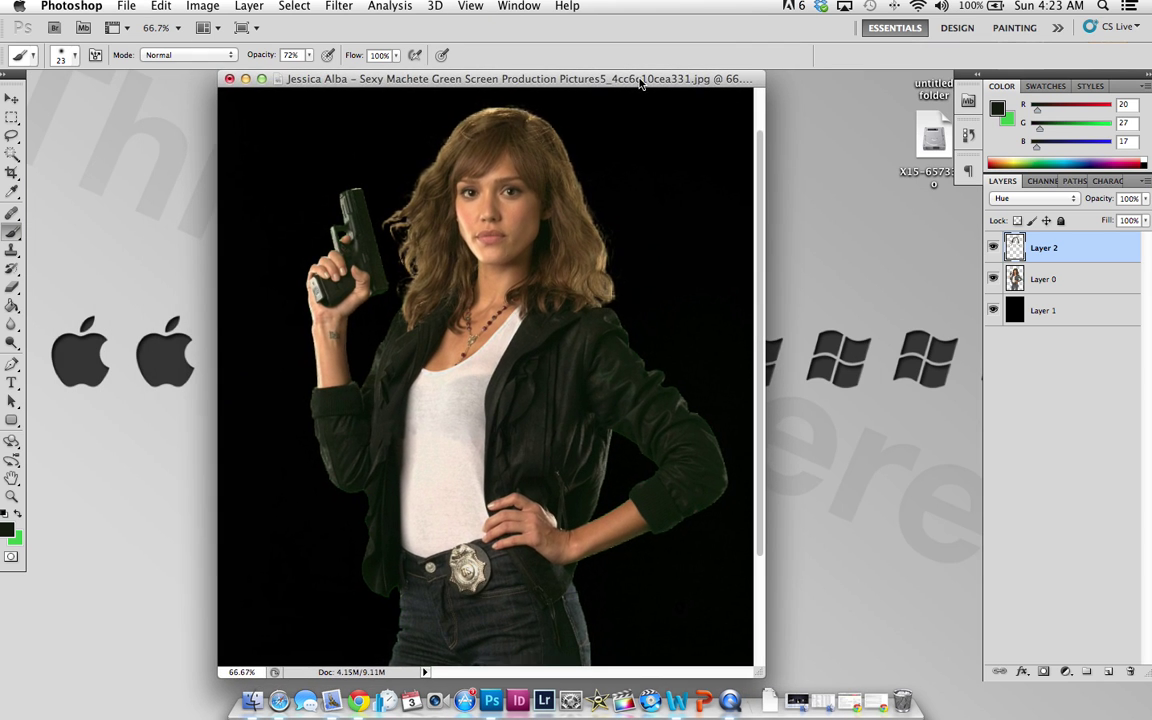
# - Sample the near-black background tone (RGB 0, 1, 0) and widen the document window slightly
pyautogui.keyDown('alt'); pyautogui.click(693, 230); pyautogui.keyUp('alt')
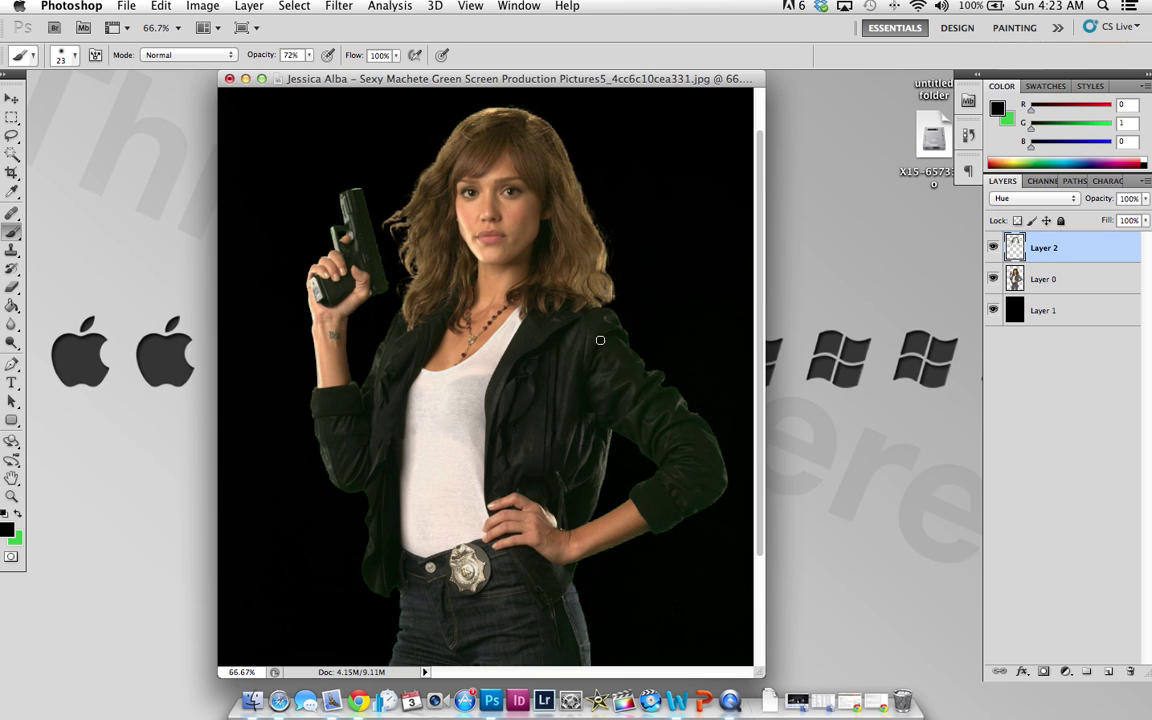
pyautogui.moveTo(673, 444); pyautogui.dragTo(658, 391)
pyautogui.moveTo(761, 673); pyautogui.dragTo(803, 676)
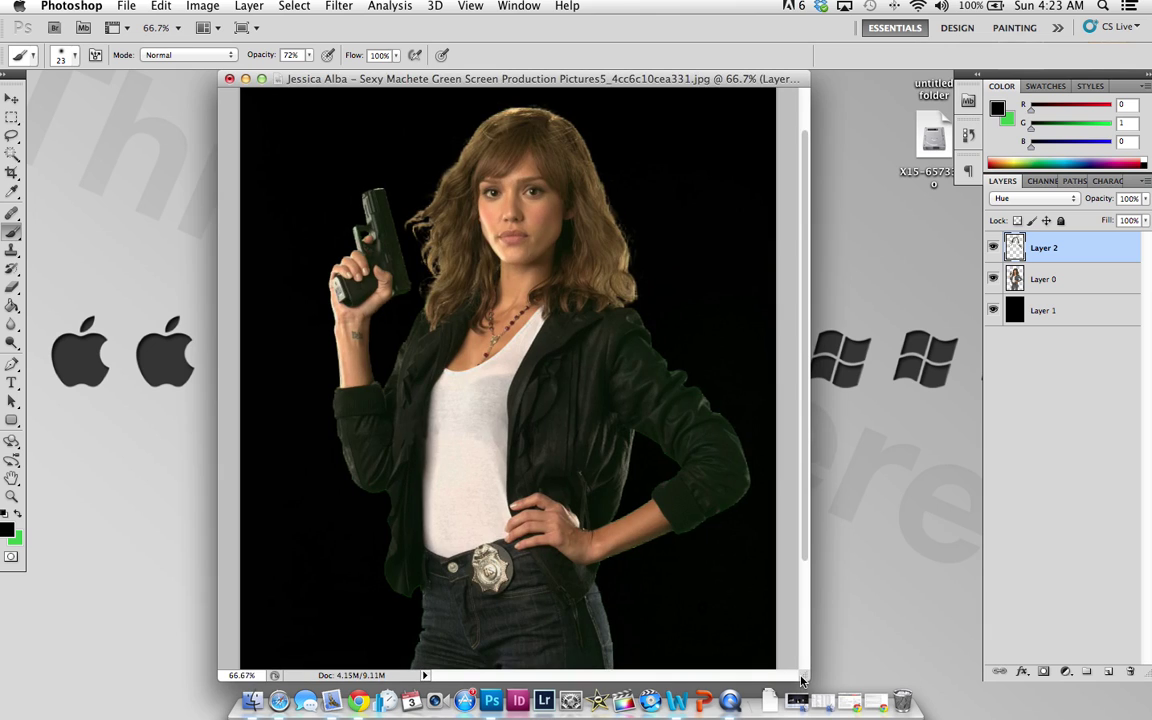